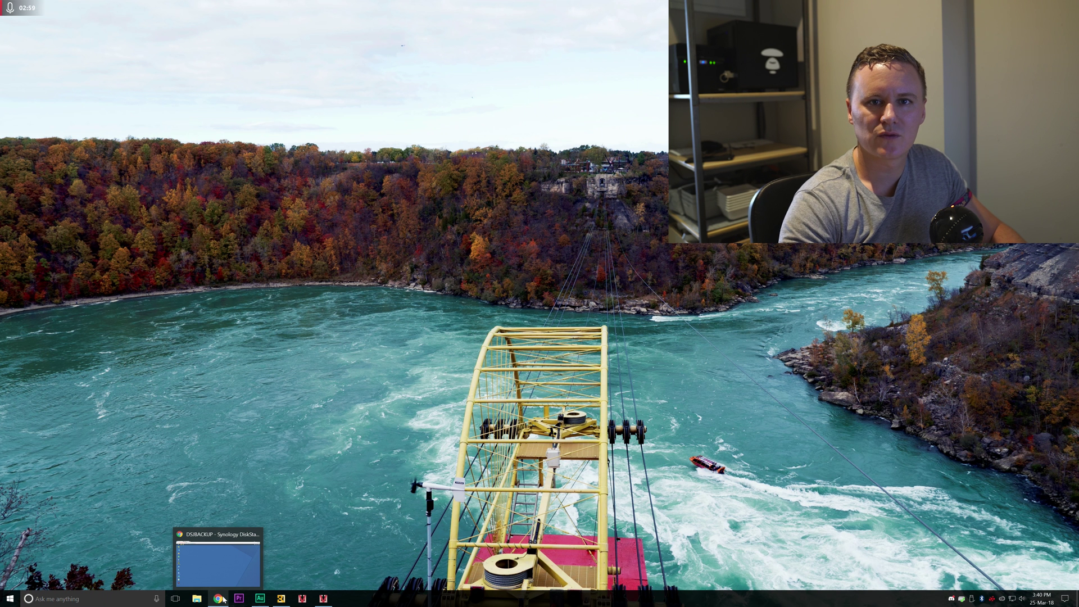
left_click(229, 590)
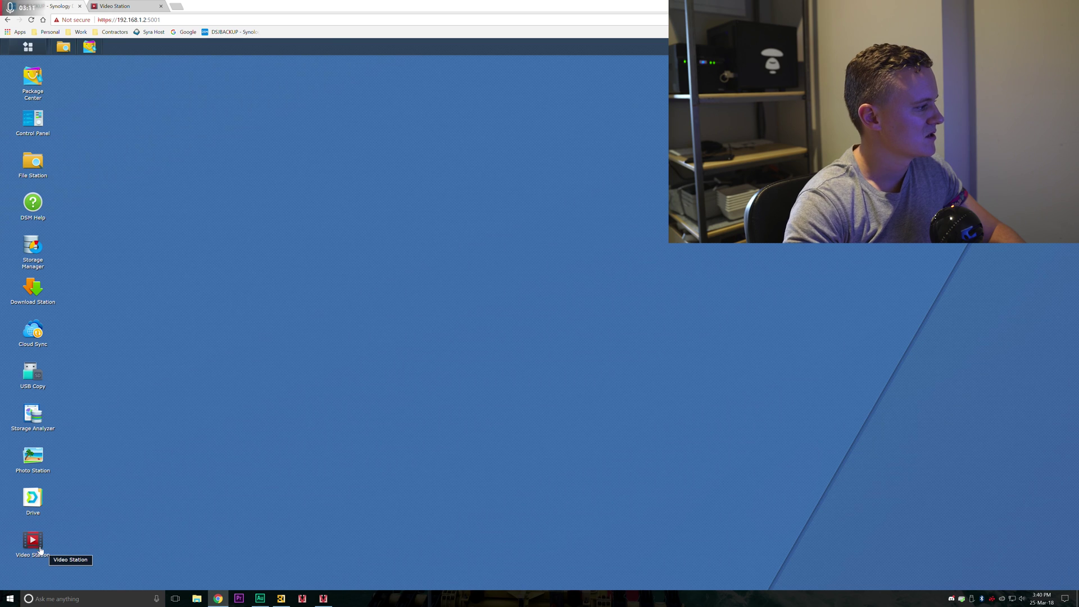
left_click(29, 51)
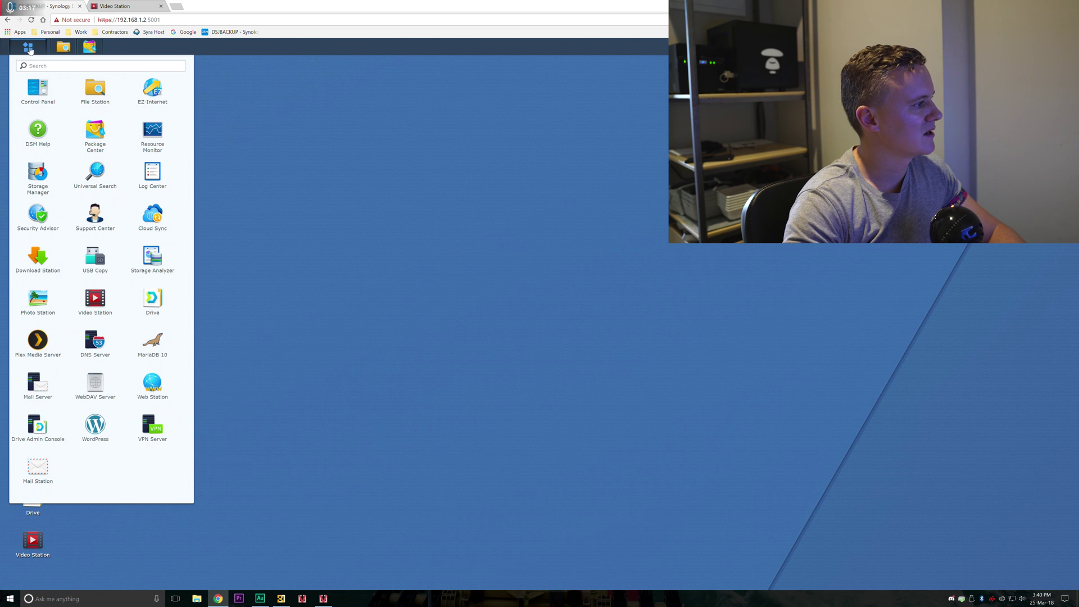
left_click(96, 130)
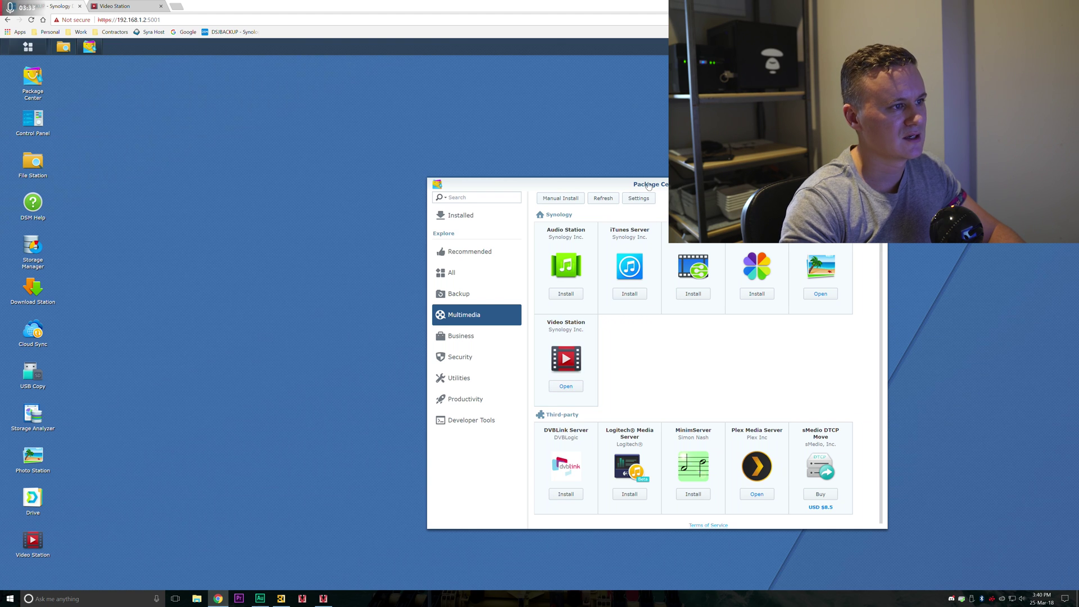
left_click(34, 542)
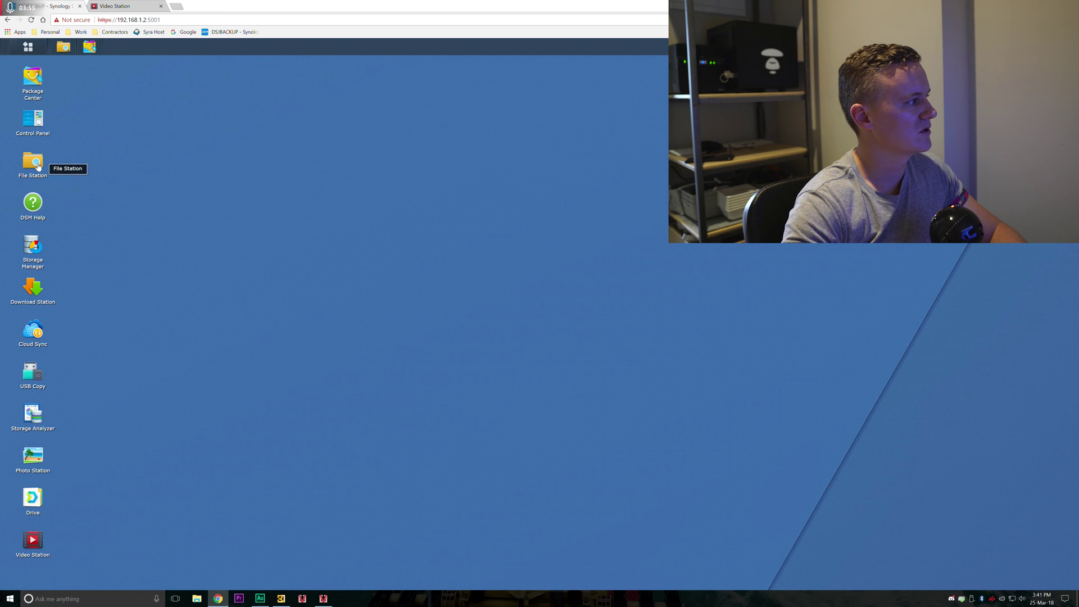
Step: Open File Station and go to video > Movie, which lists The Big Sick.mkv and Jumanji.mkv
left_click(64, 46)
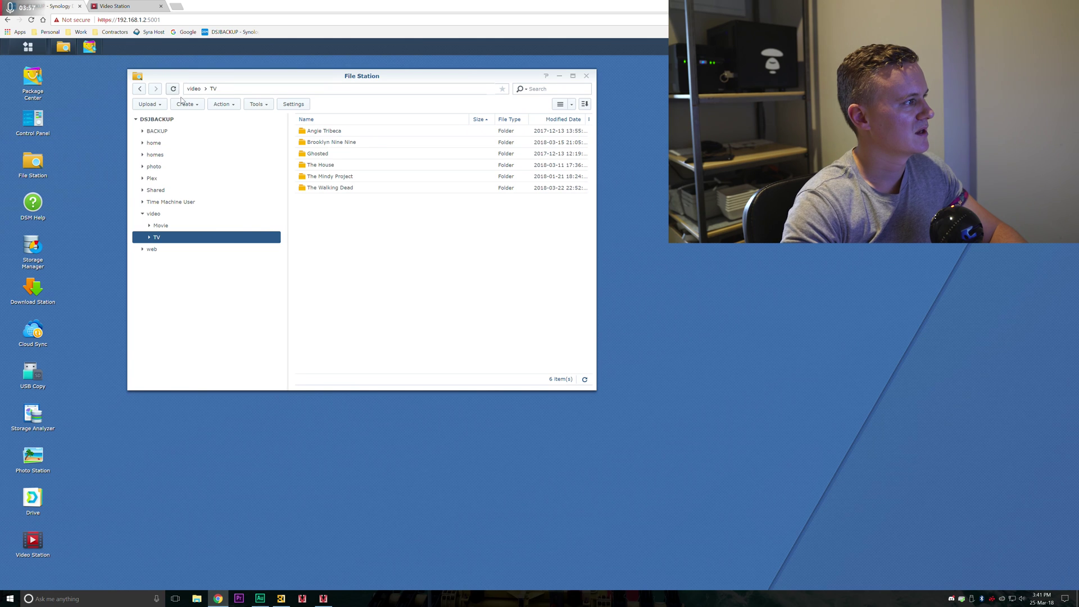
left_click(143, 214)
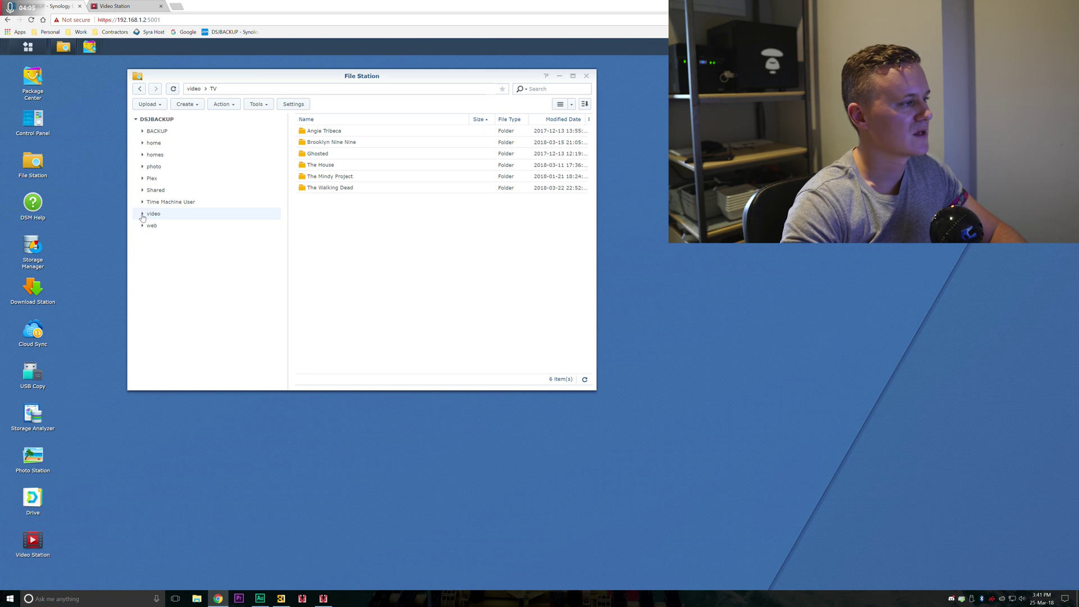
left_click(143, 214)
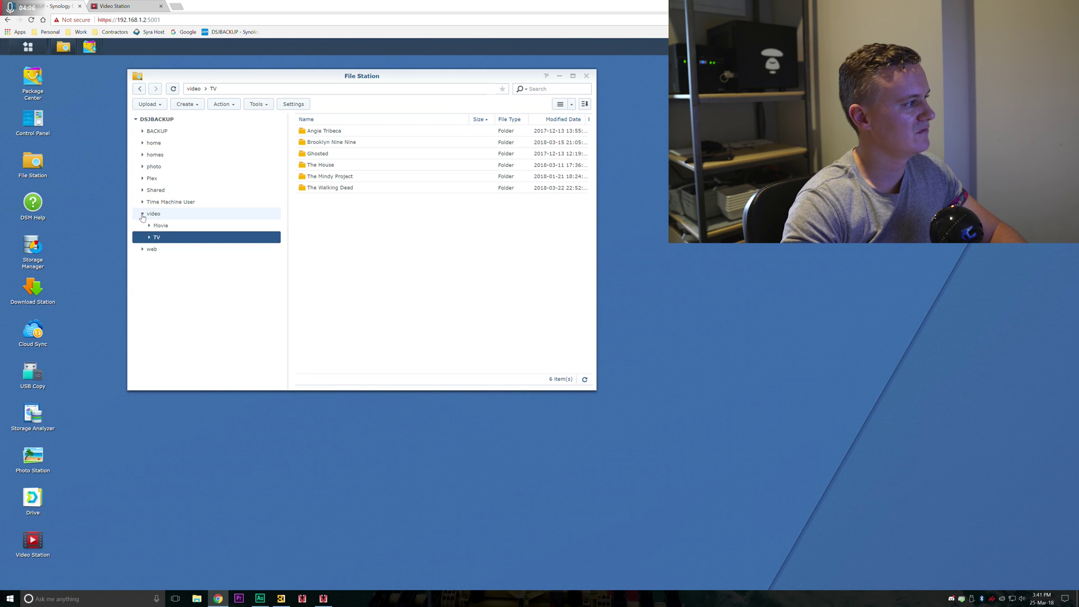
left_click(164, 238)
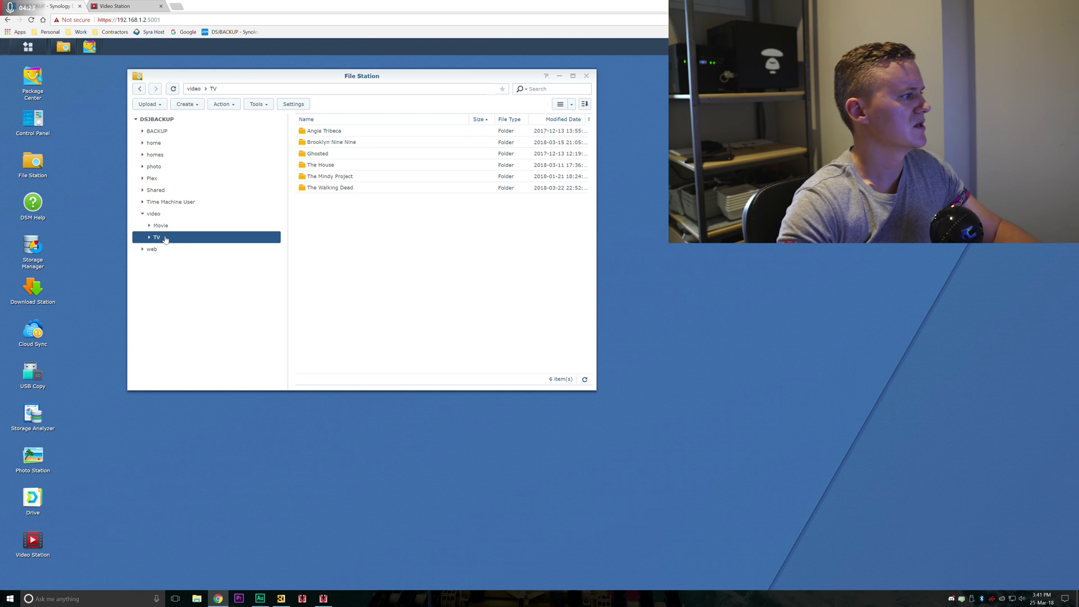
left_click(156, 216)
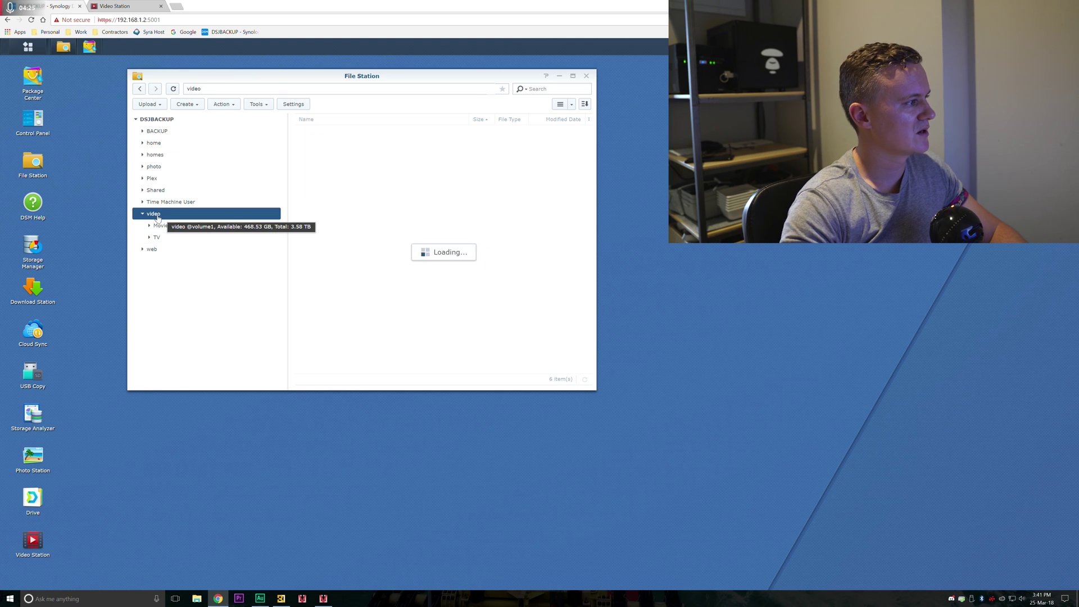
right_click(163, 296)
left_click(162, 279)
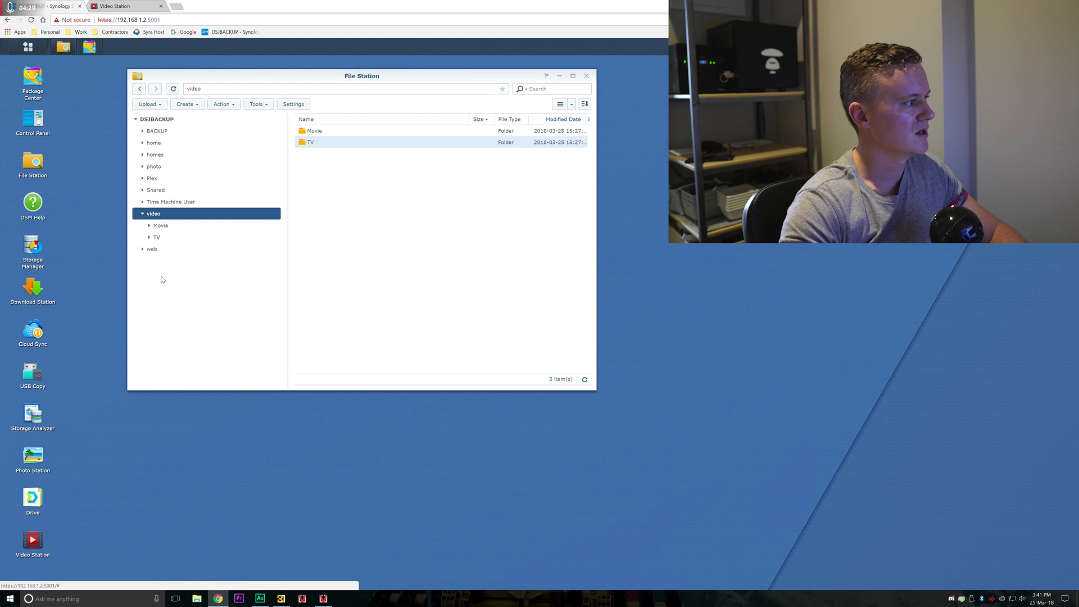
left_click(160, 226)
right_click(161, 227)
left_click(161, 227)
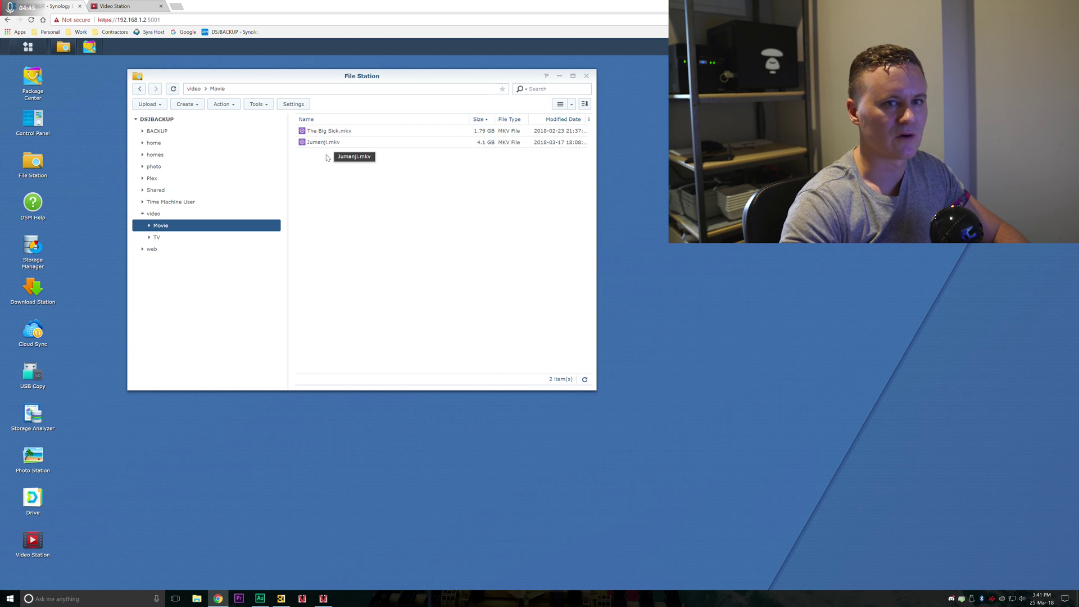
Step: Browse video > TV > Angie Tribeca > season 1 to see its 10 episodes, then collapse TV
left_click(160, 242)
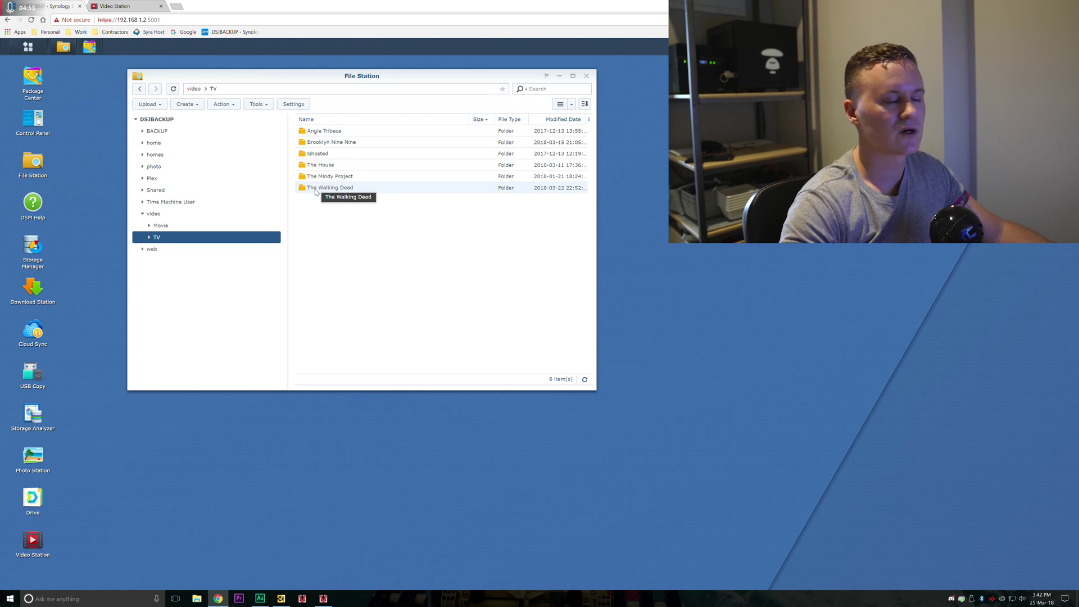
double_click(322, 134)
double_click(344, 135)
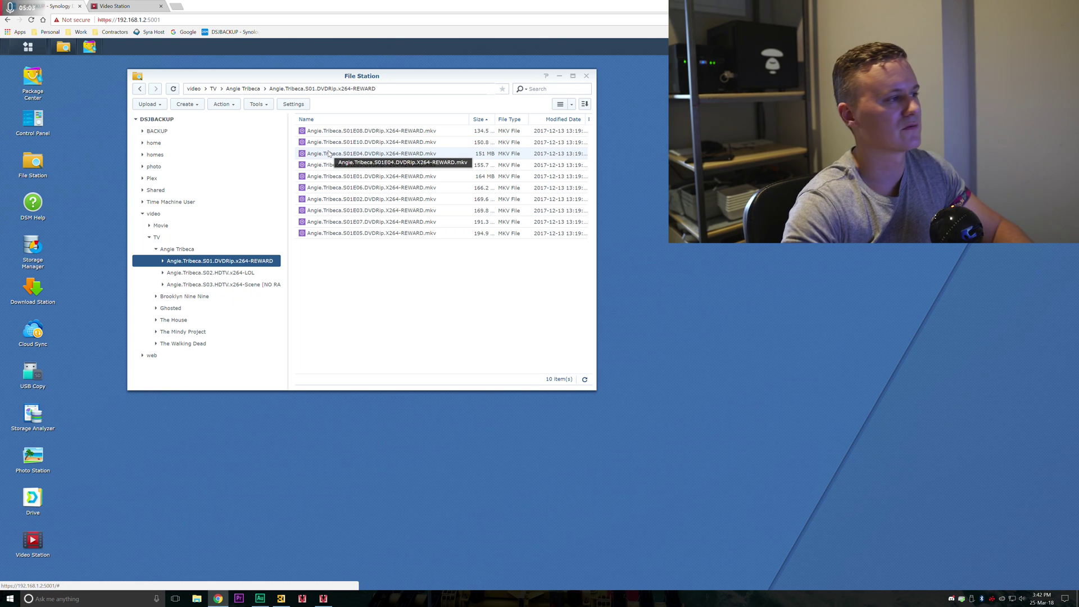
left_click(149, 239)
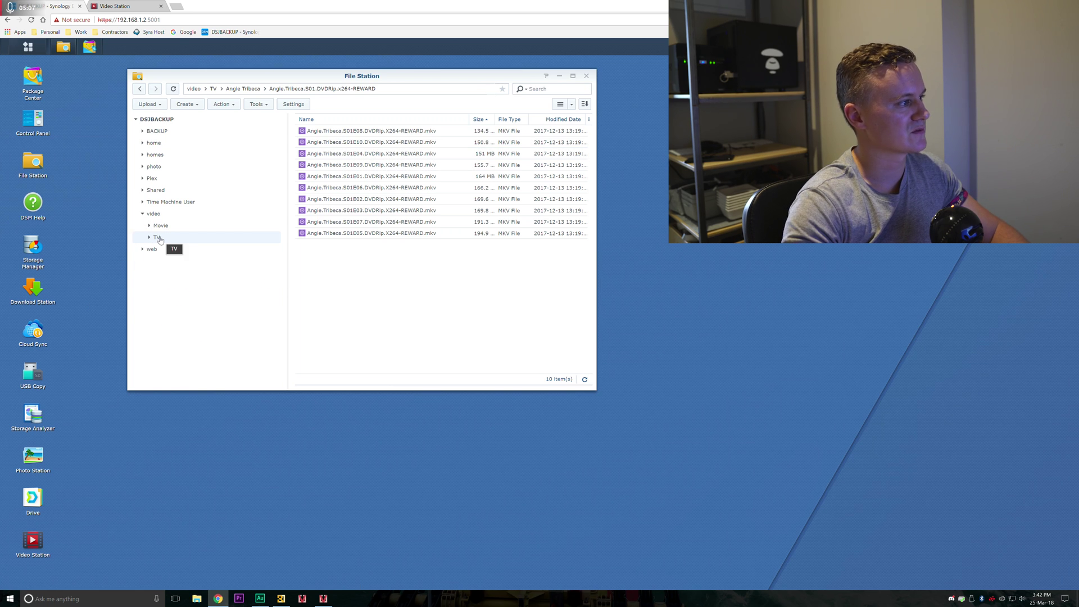
Step: Minimize File Station and switch to the Video Station browser tab
left_click(560, 77)
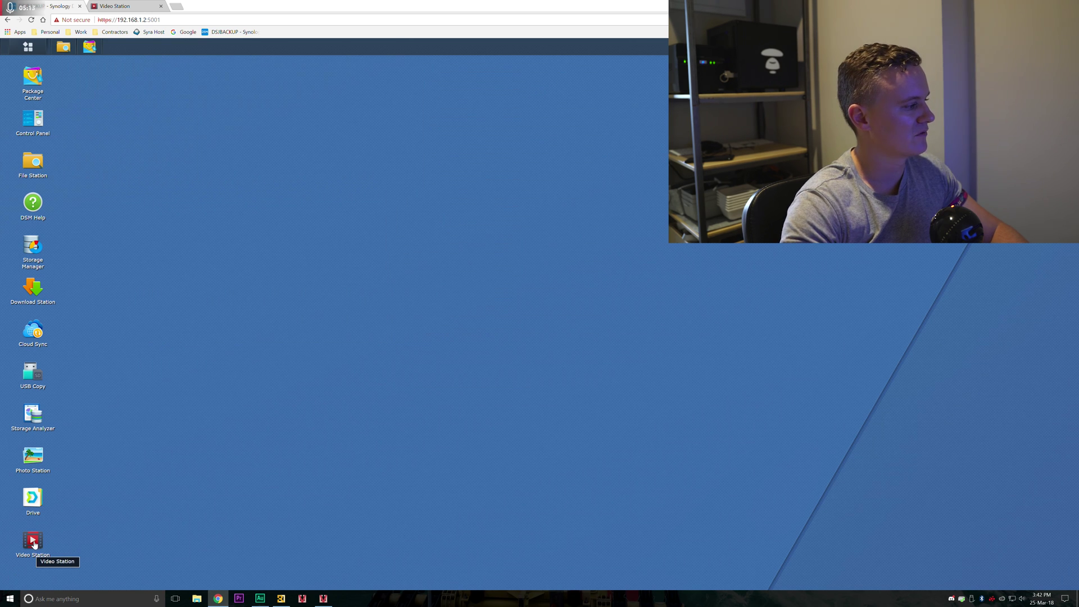
left_click(119, 9)
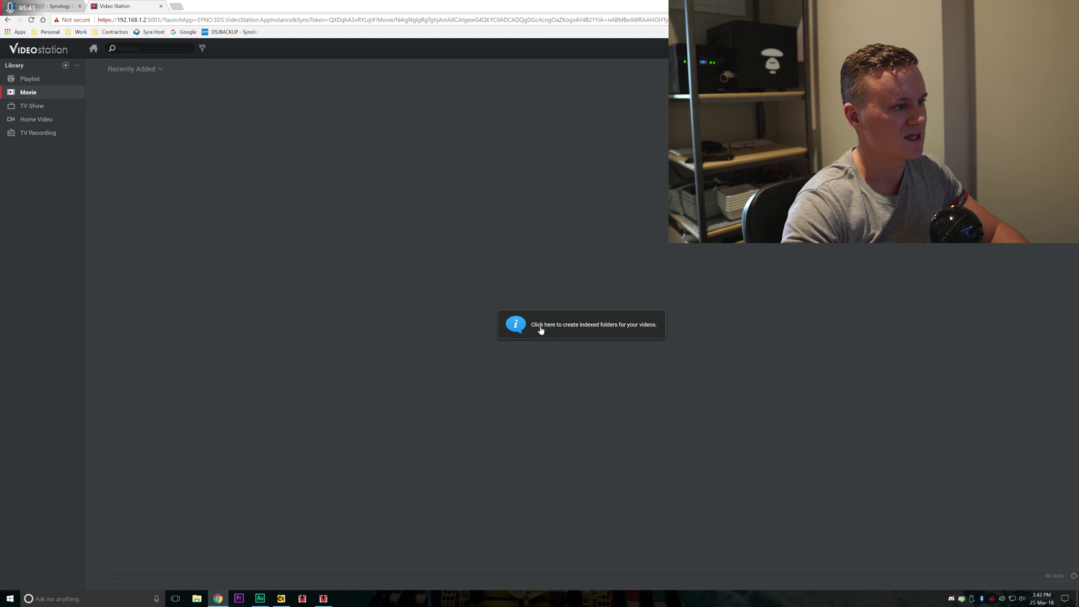
Step: In Video Station library settings, add /video/Movie as the Movie library's indexed folder
left_click(570, 326)
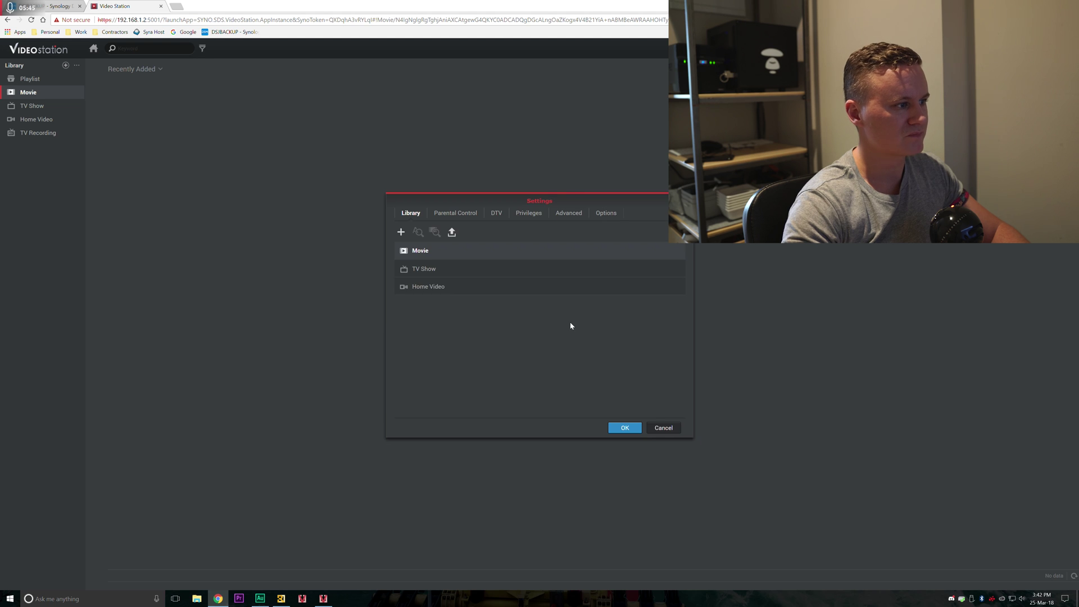
left_click_drag(588, 205, 529, 175)
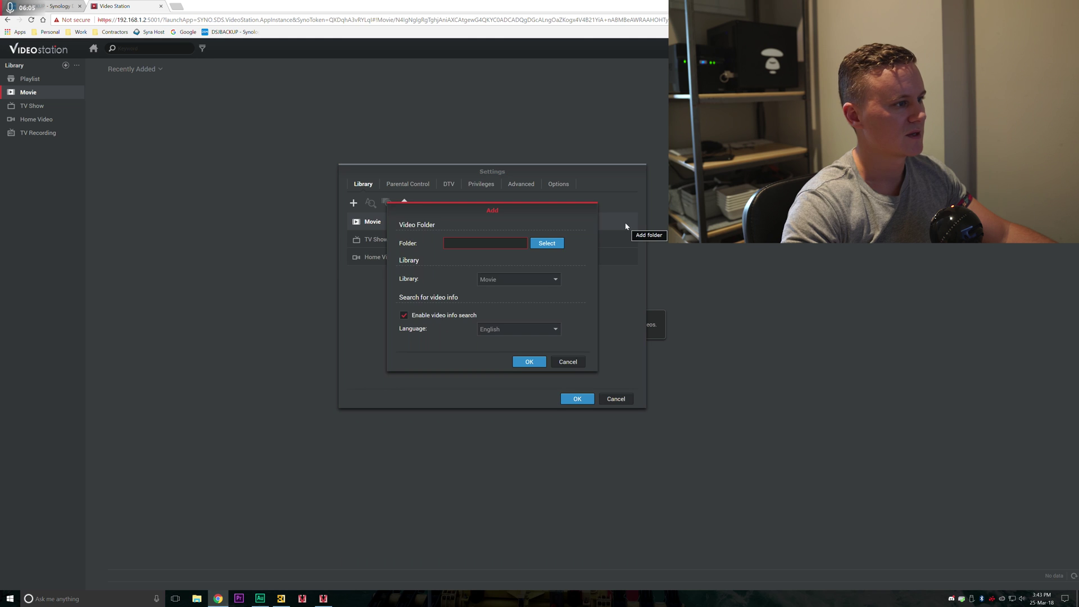
left_click(547, 243)
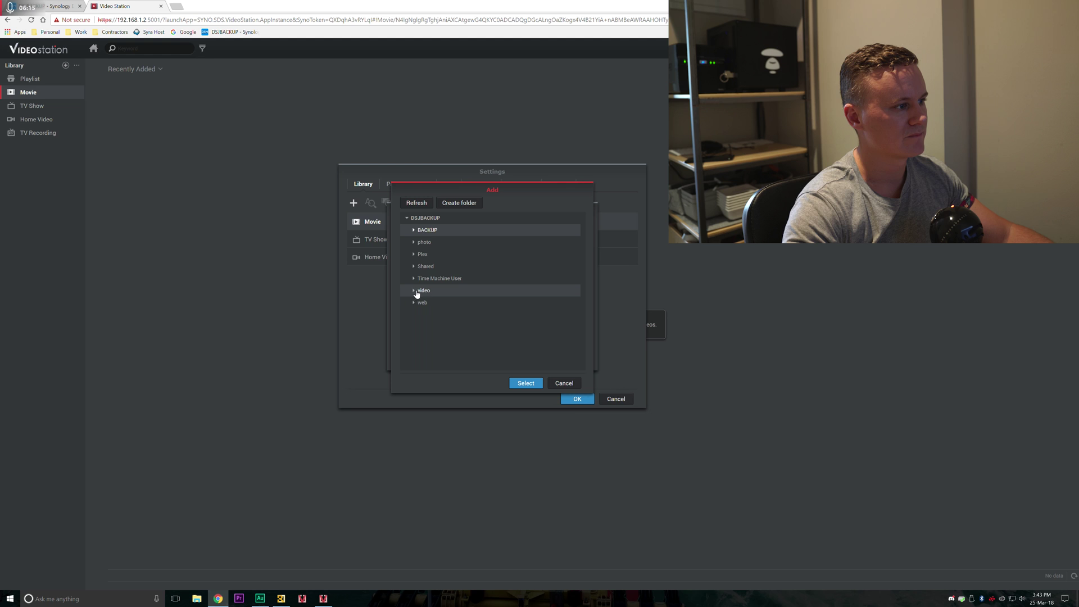
left_click(414, 290)
left_click(430, 305)
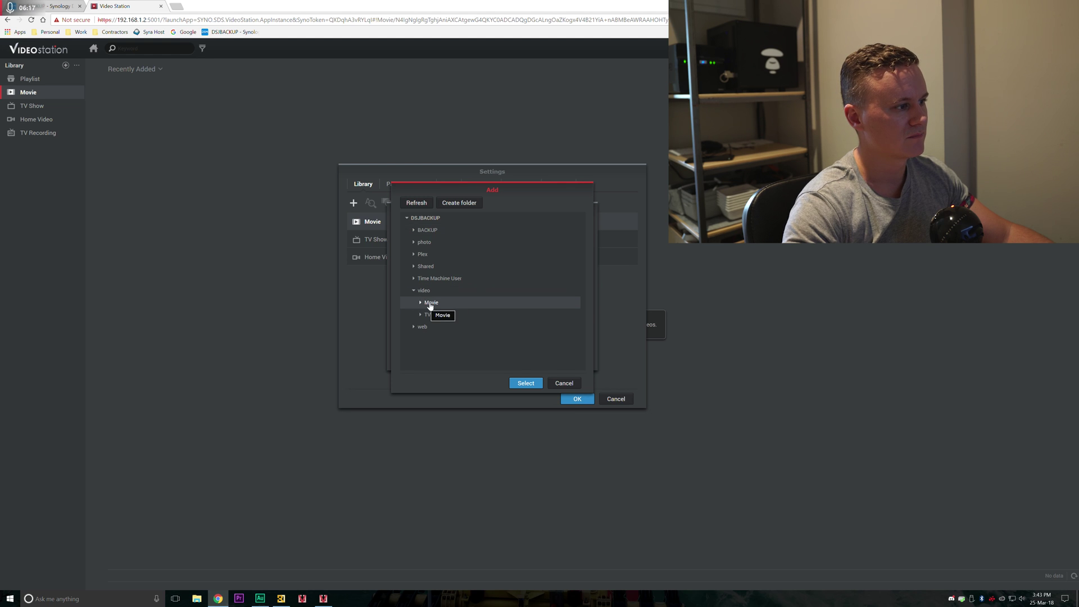
left_click(526, 382)
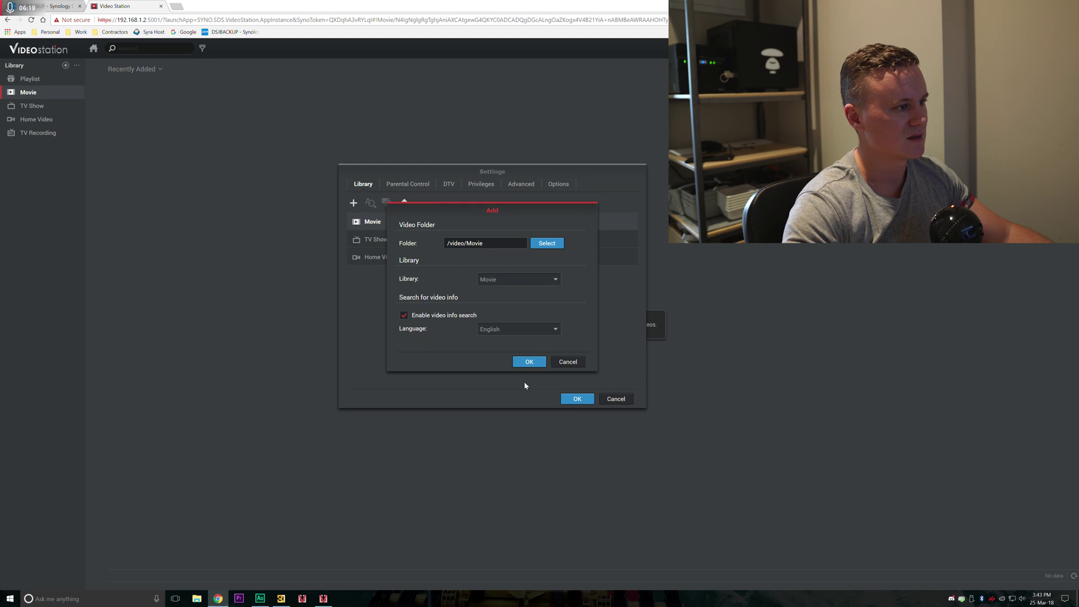
left_click(527, 361)
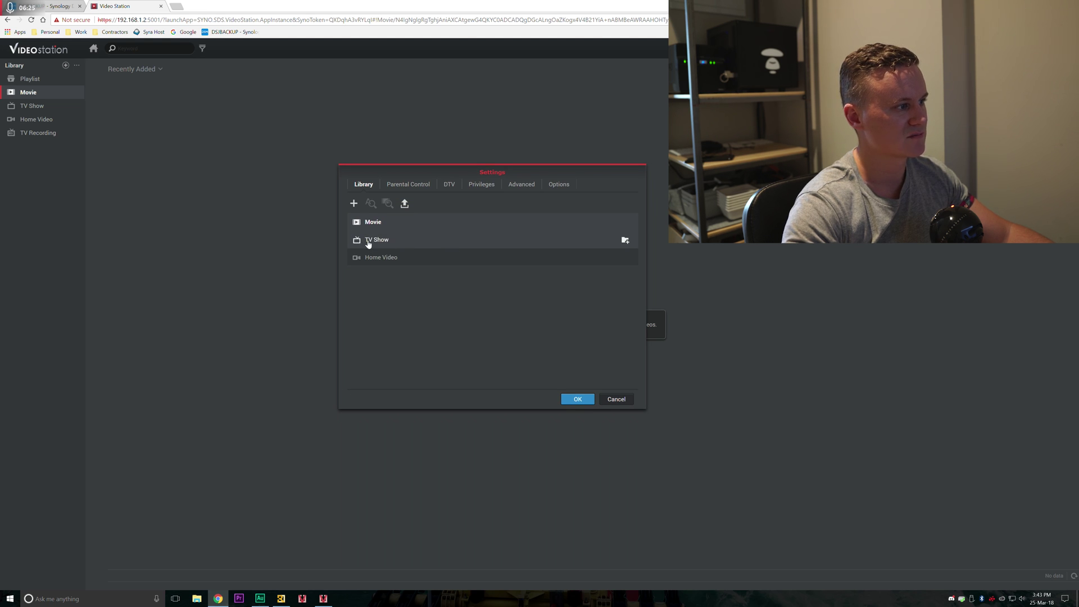
Step: Add /video/TV as the indexed folder for the TV Show library
left_click(373, 242)
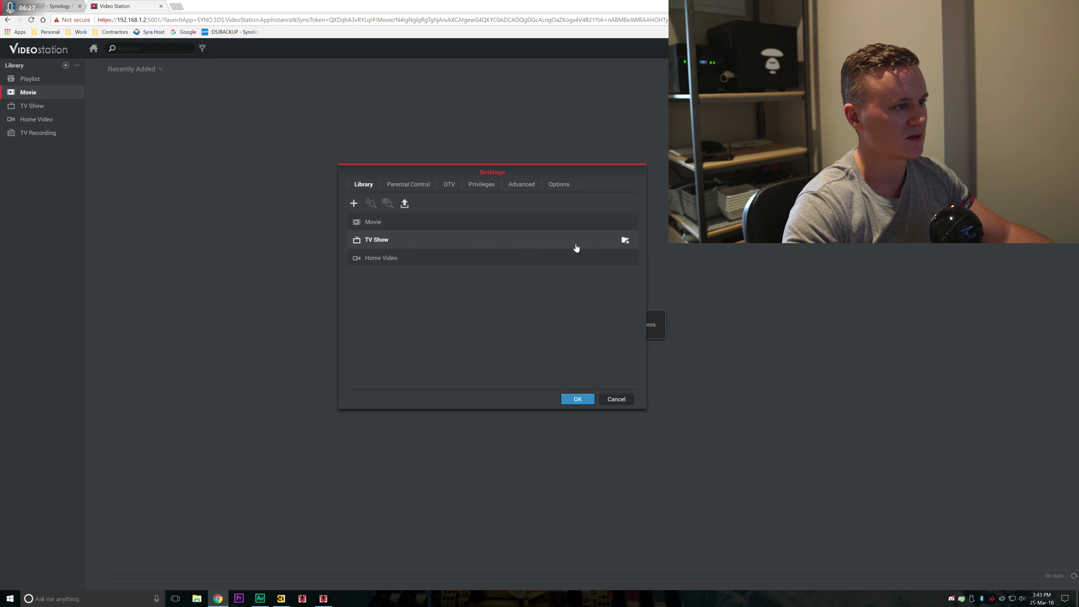
left_click(625, 241)
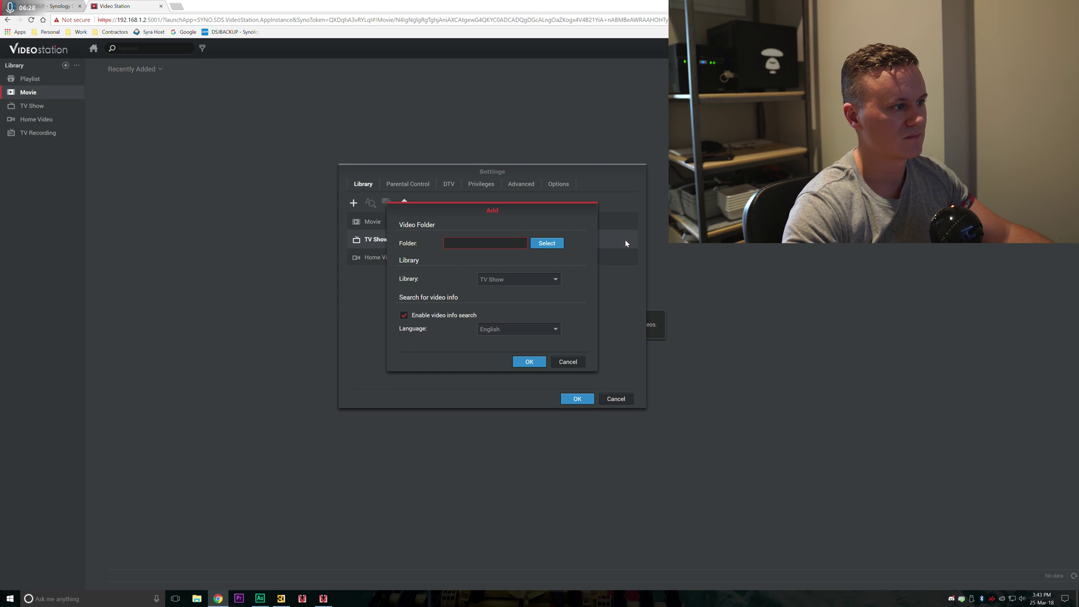
left_click(547, 244)
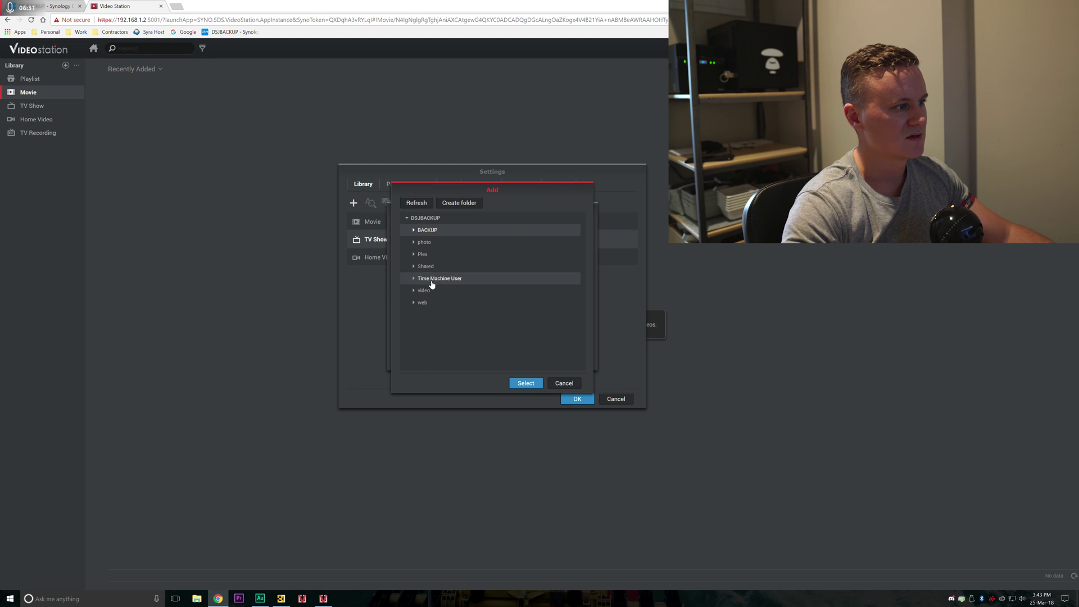
left_click(414, 292)
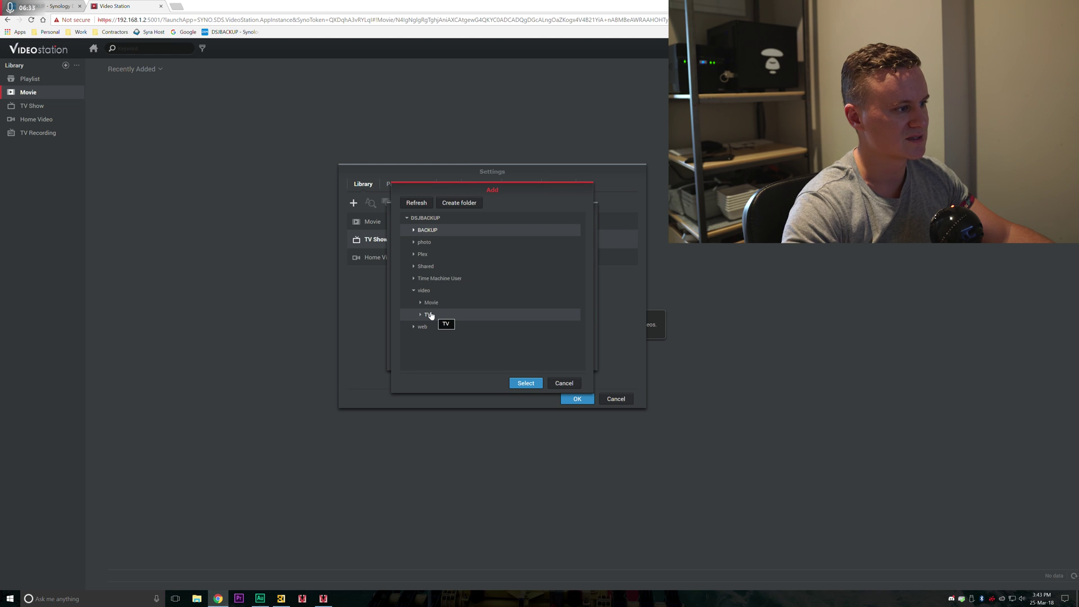
left_click(431, 315)
left_click(525, 385)
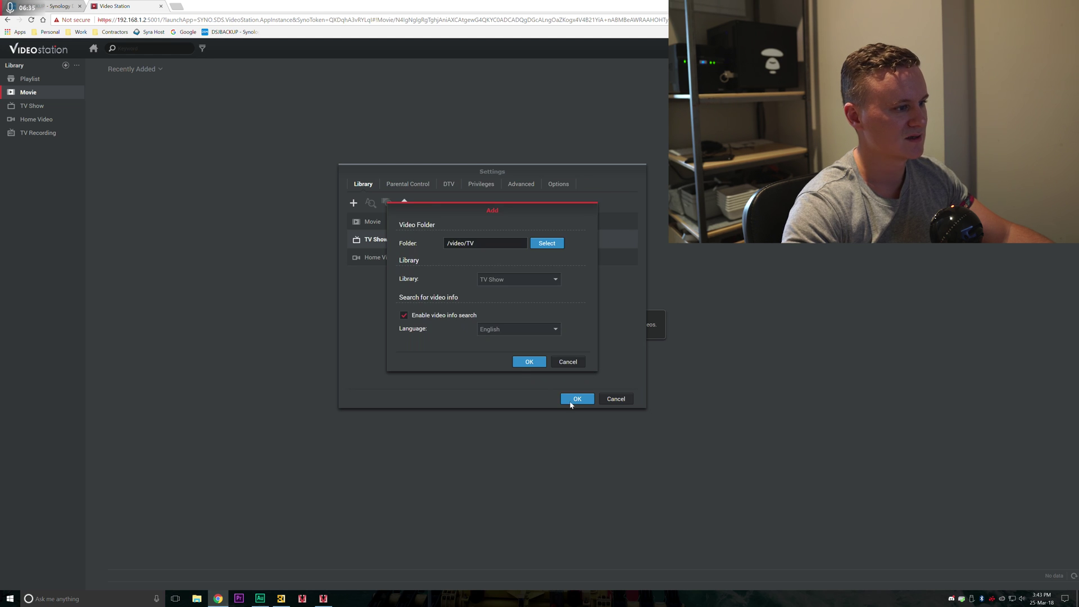
left_click(529, 362)
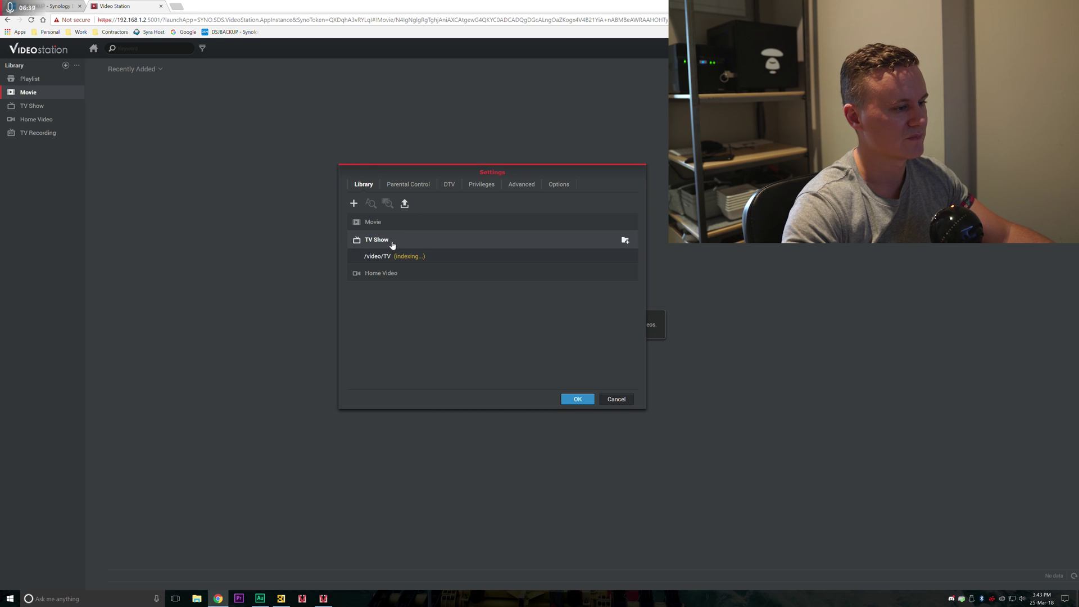
Step: Save the library settings, check TV Show, and return to Movie showing Jumanji and The Big Sick
left_click(581, 399)
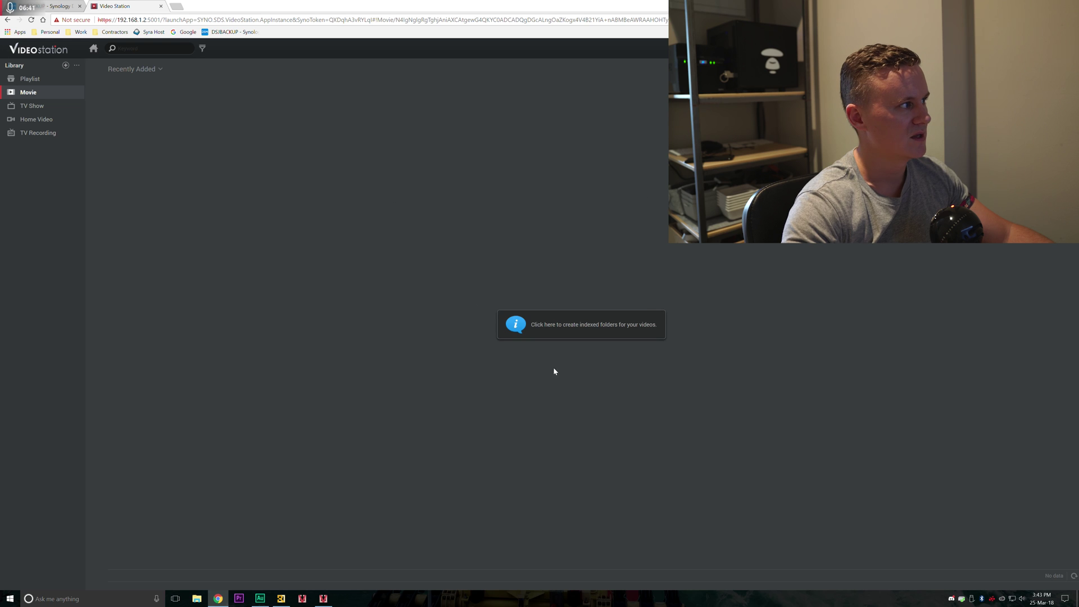
left_click(49, 108)
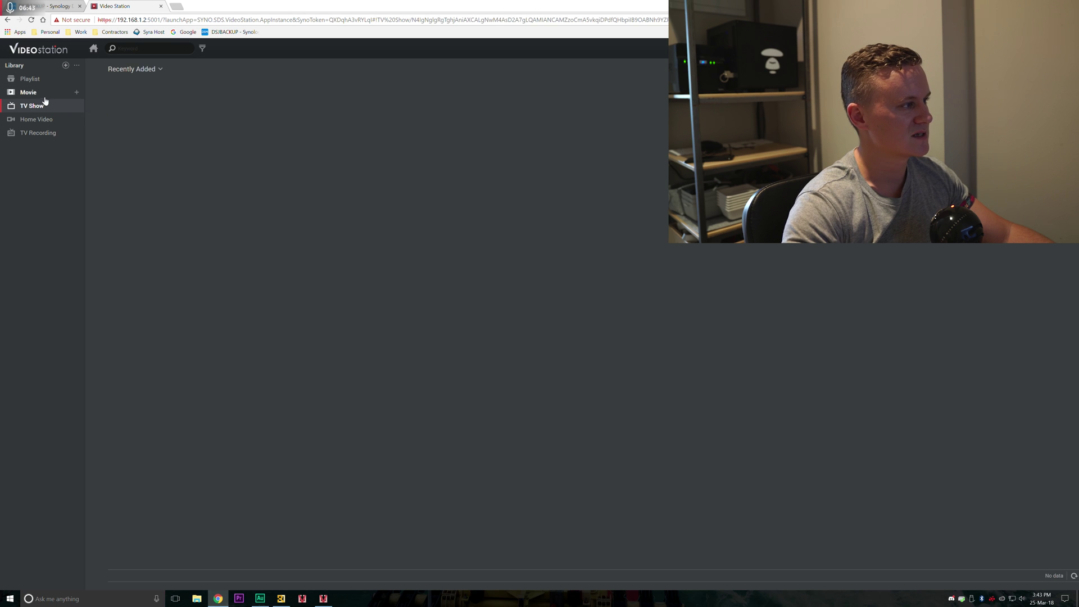
left_click(35, 93)
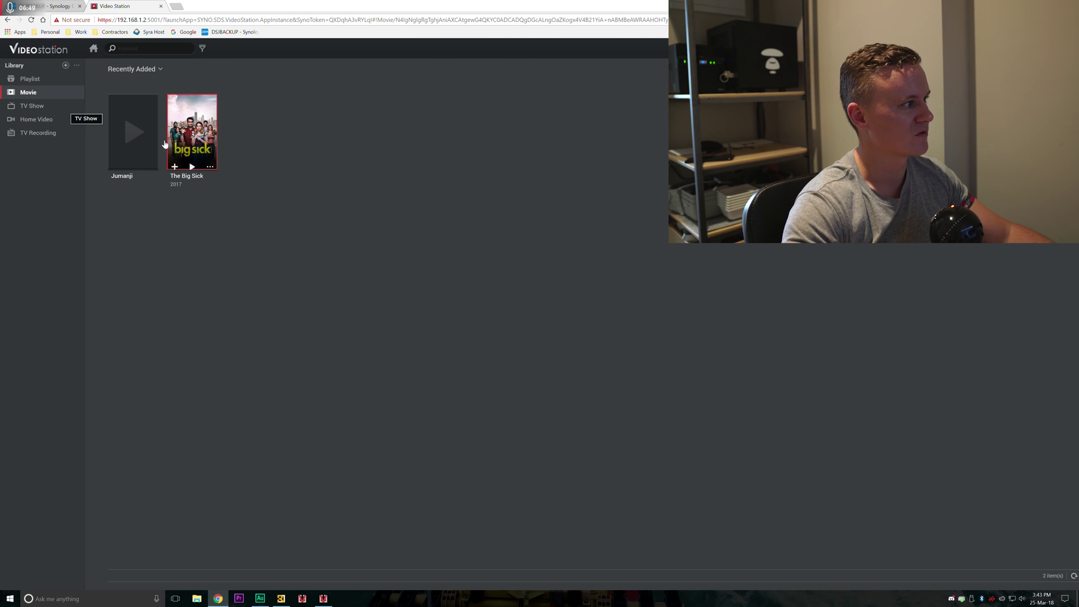
mouse_move(122, 149)
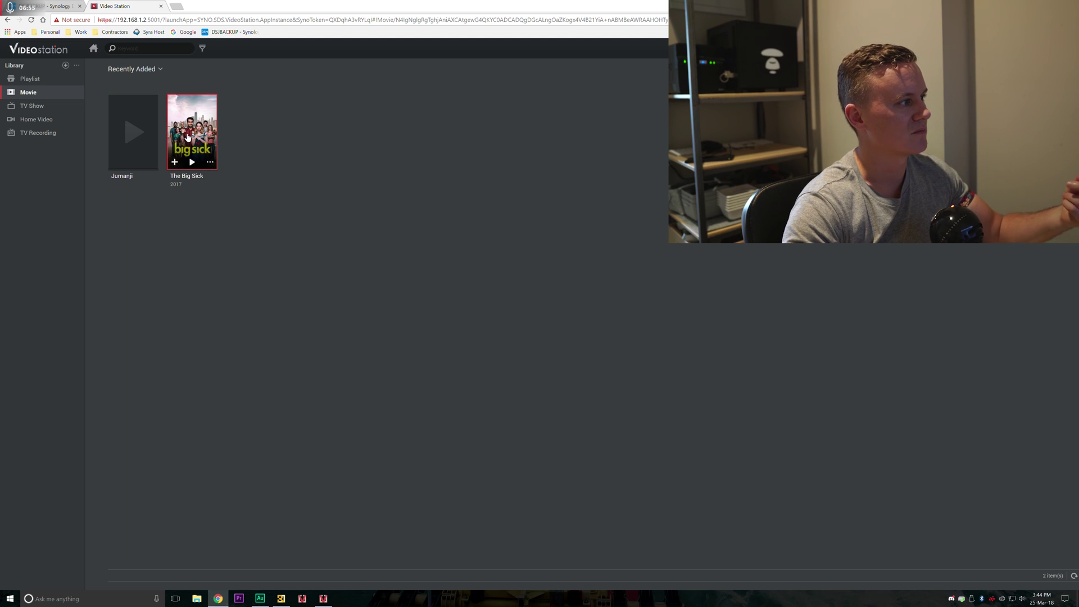
left_click(57, 106)
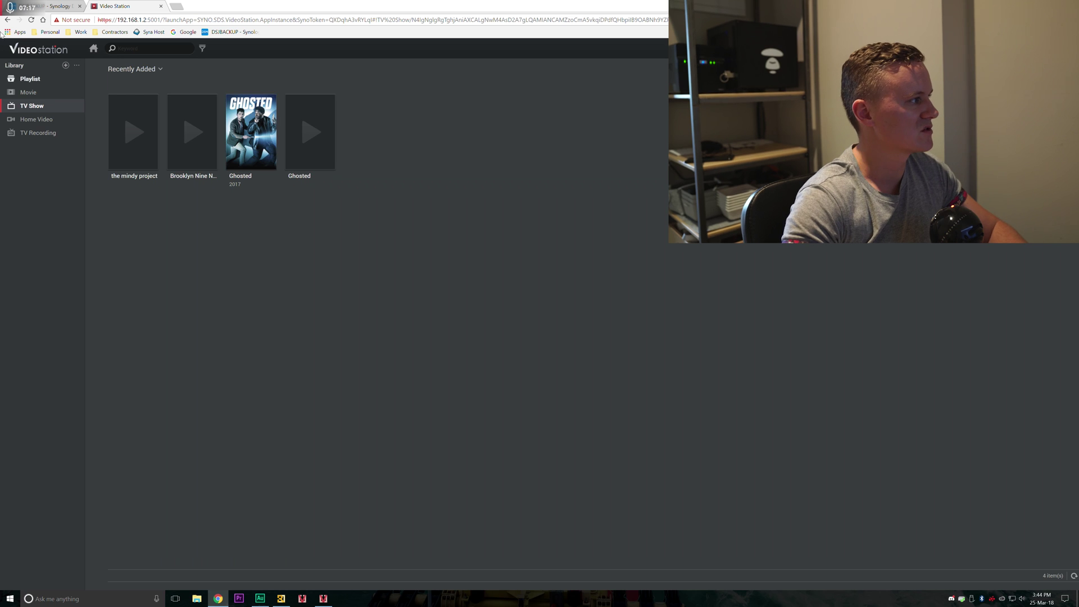
left_click(43, 96)
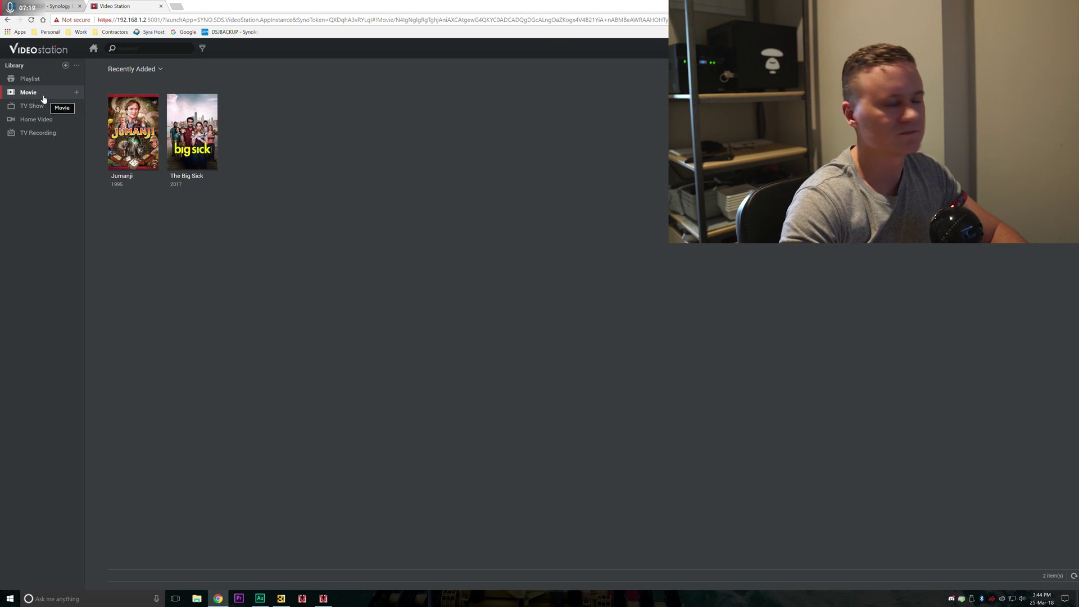
left_click(61, 7)
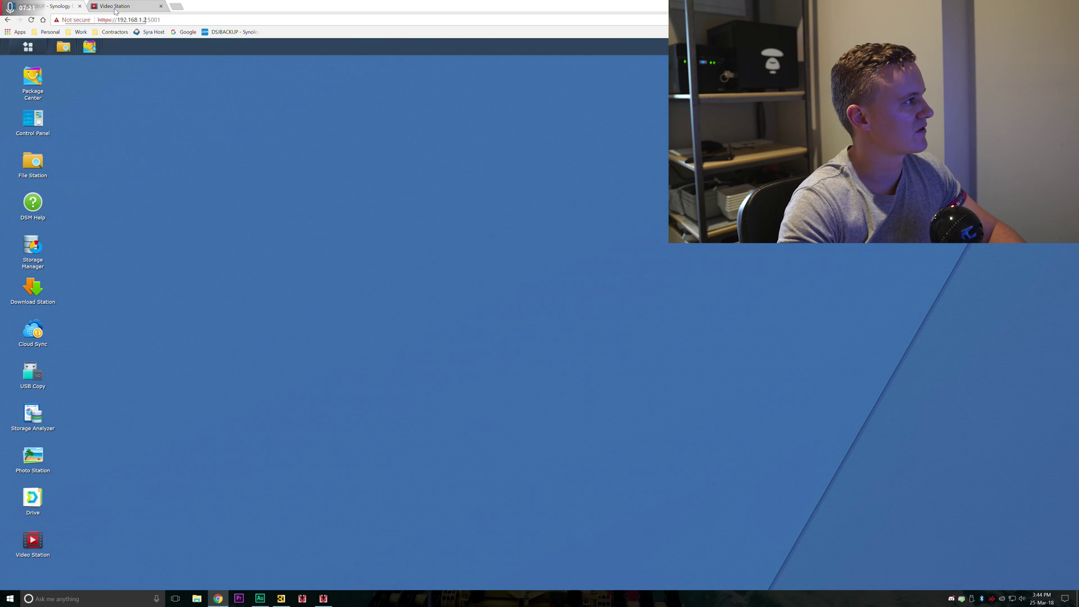
left_click(115, 8)
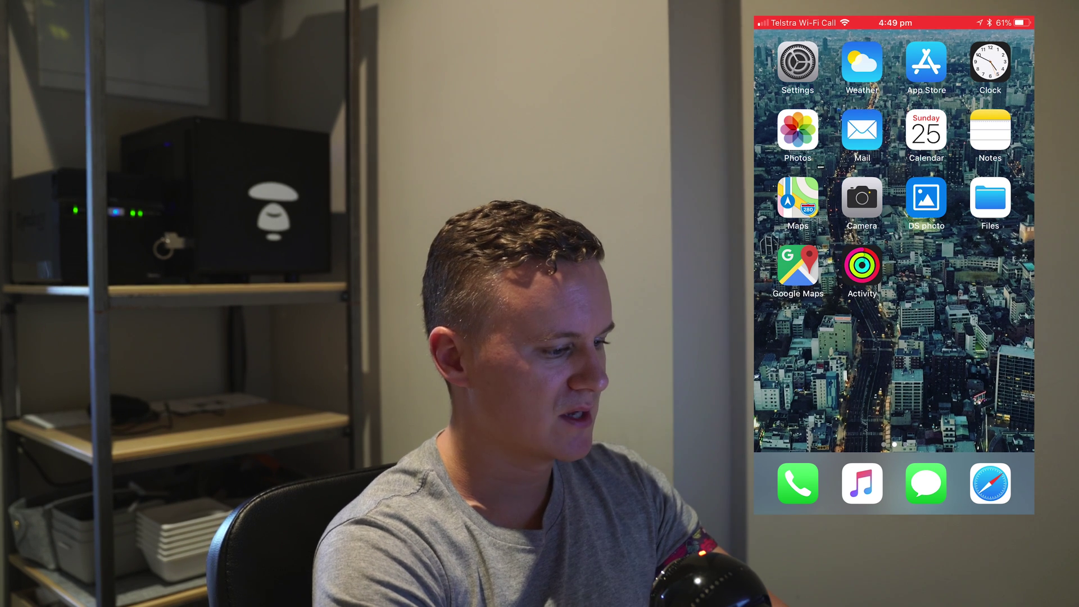
Step: Search the iOS App Store for 'ds video'
left_click(927, 62)
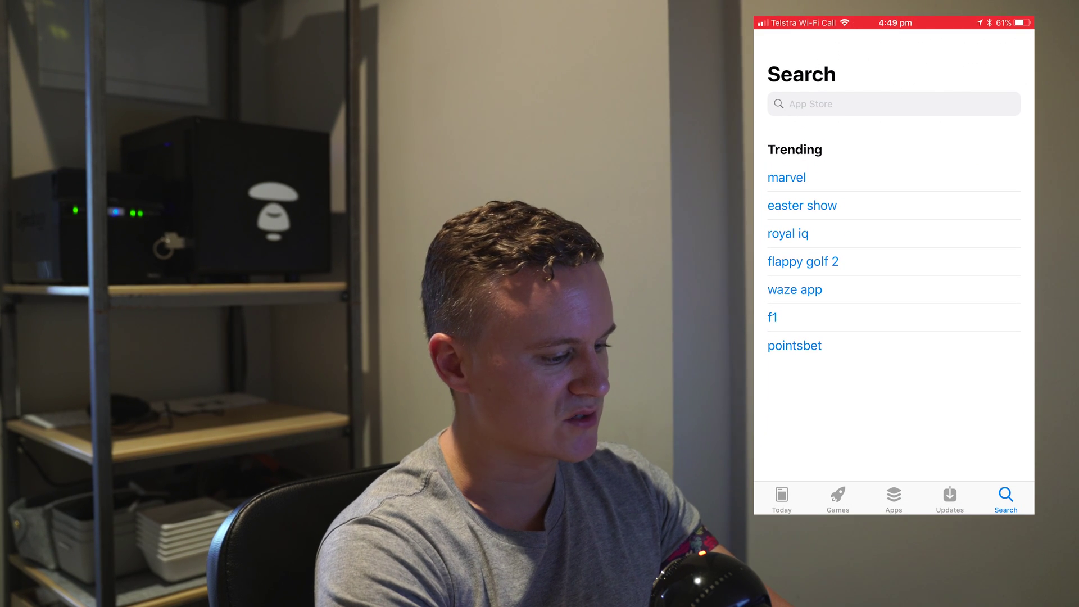
left_click(894, 104)
type("da v")
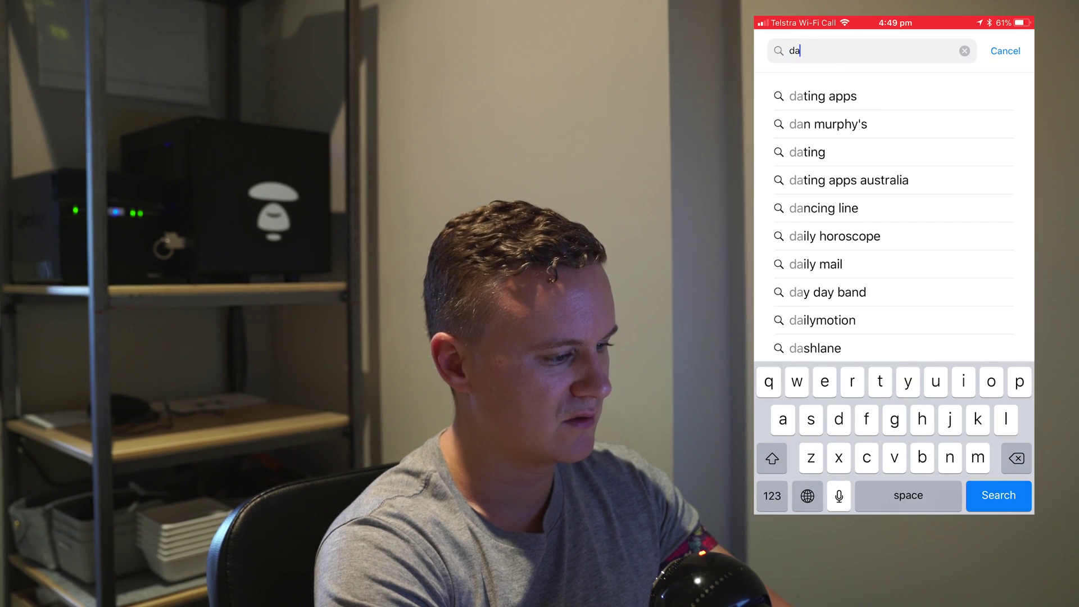
key("BackSpace")
key("BackSpace")
key("BackSpace")
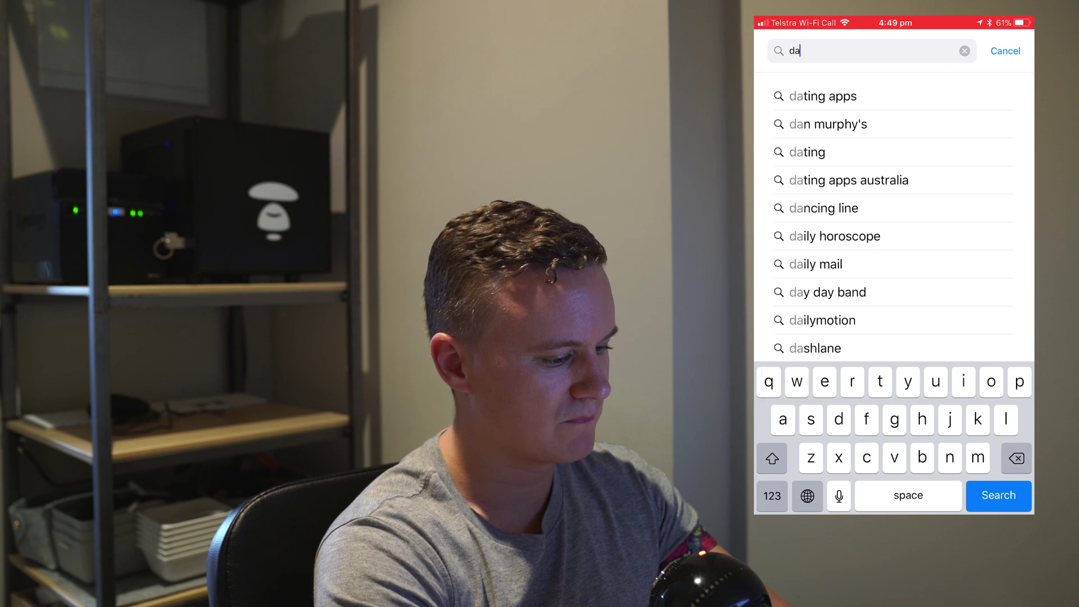
type("s video")
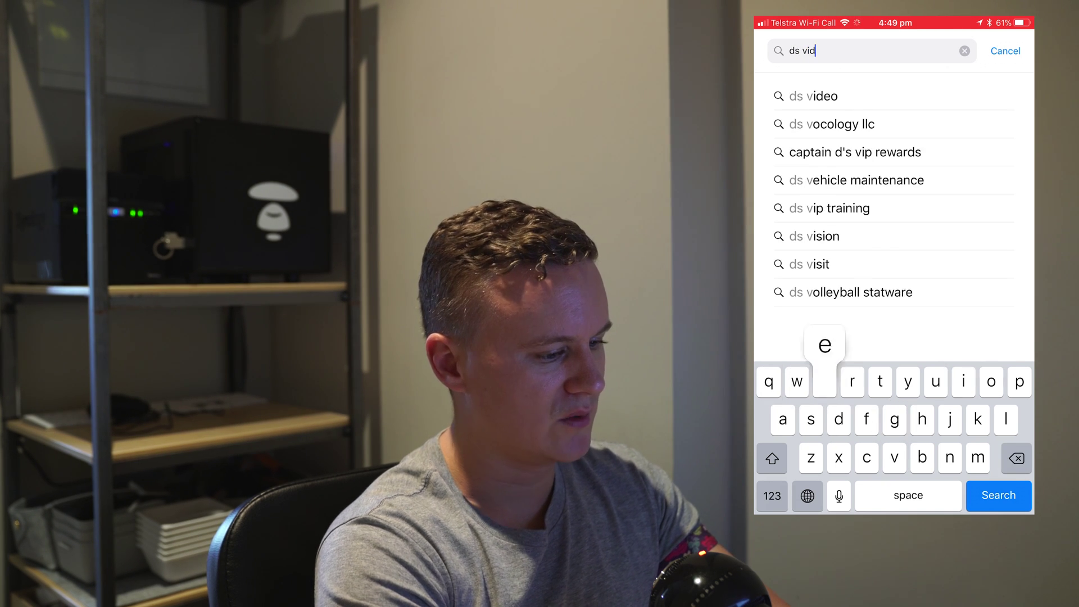
key("Return")
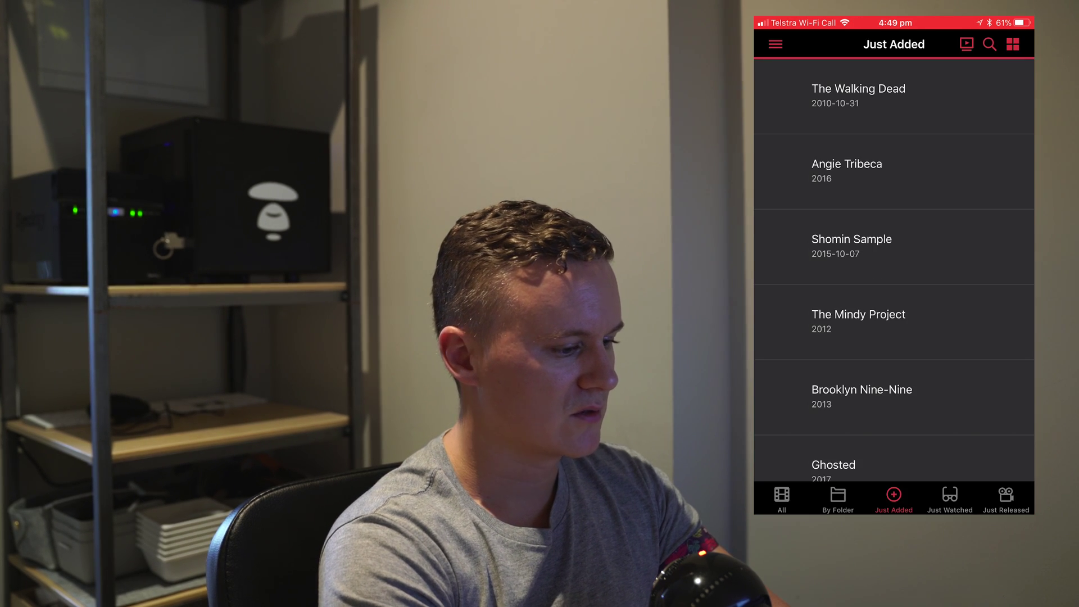
Step: Switch the DS video library from Movies to TV Shows
left_click(776, 44)
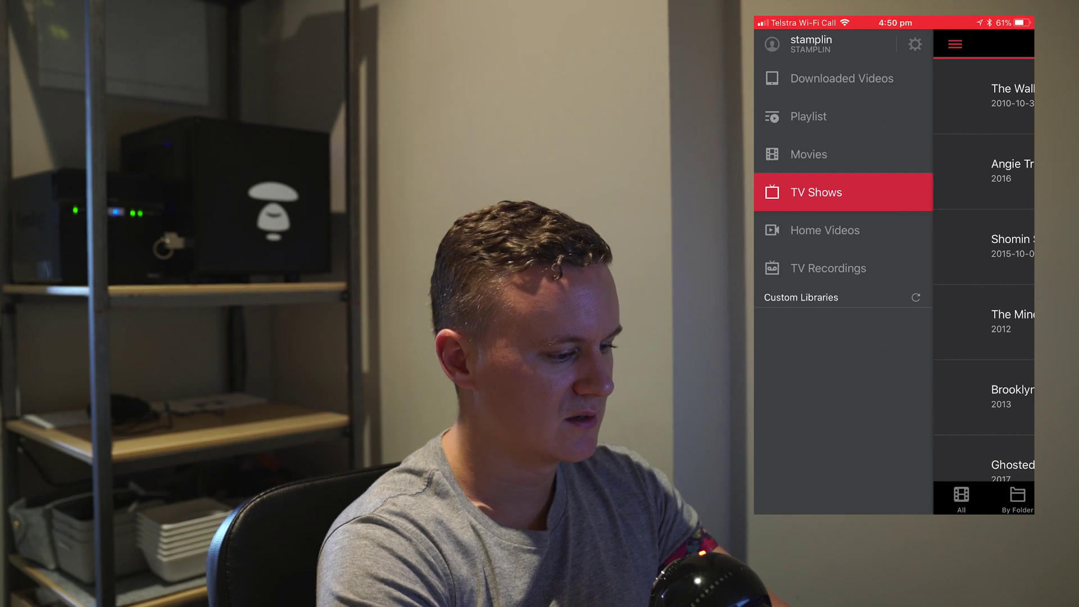
left_click(809, 154)
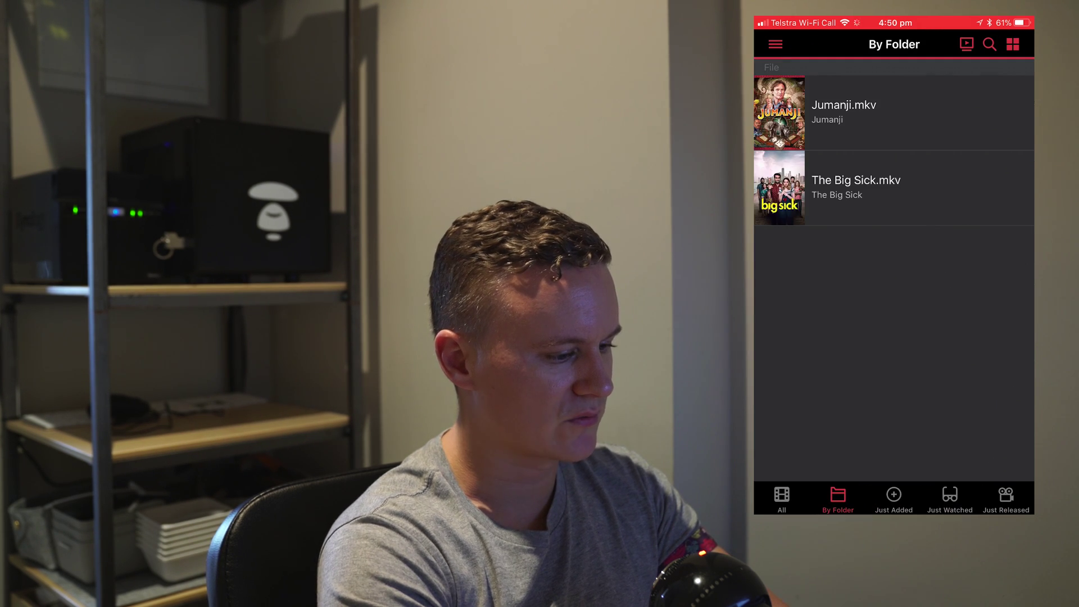
left_click(776, 44)
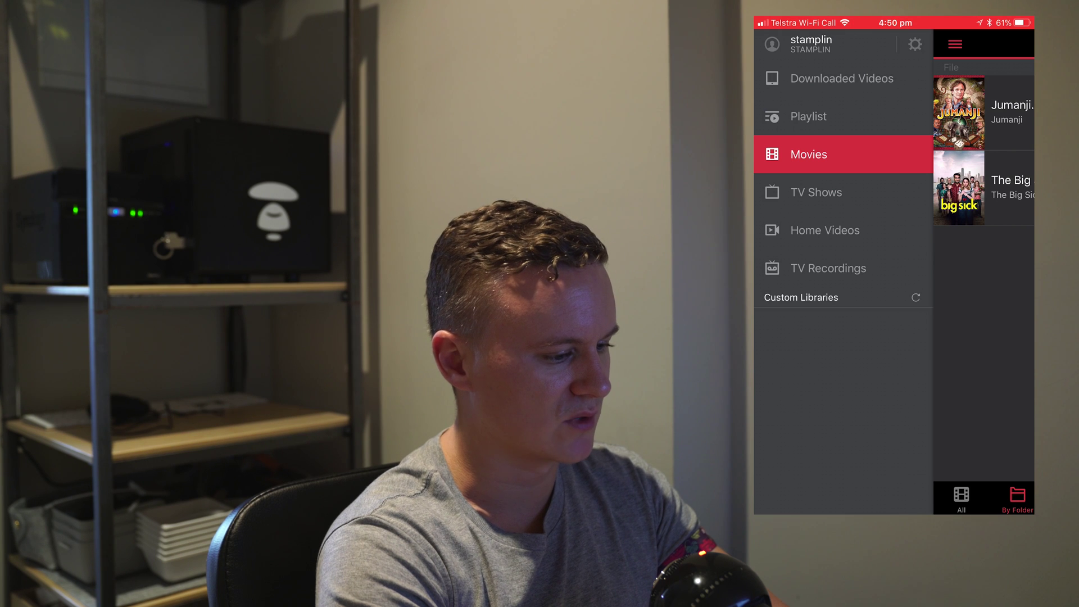
left_click(817, 192)
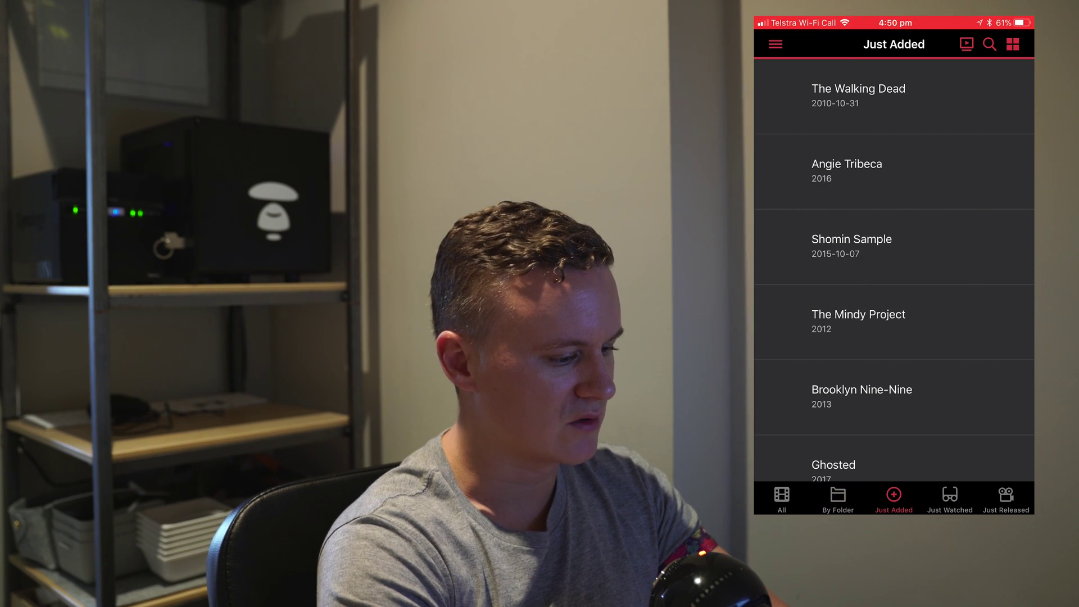
scroll(894, 270, "down", 1)
scroll(894, 270, "up", 1)
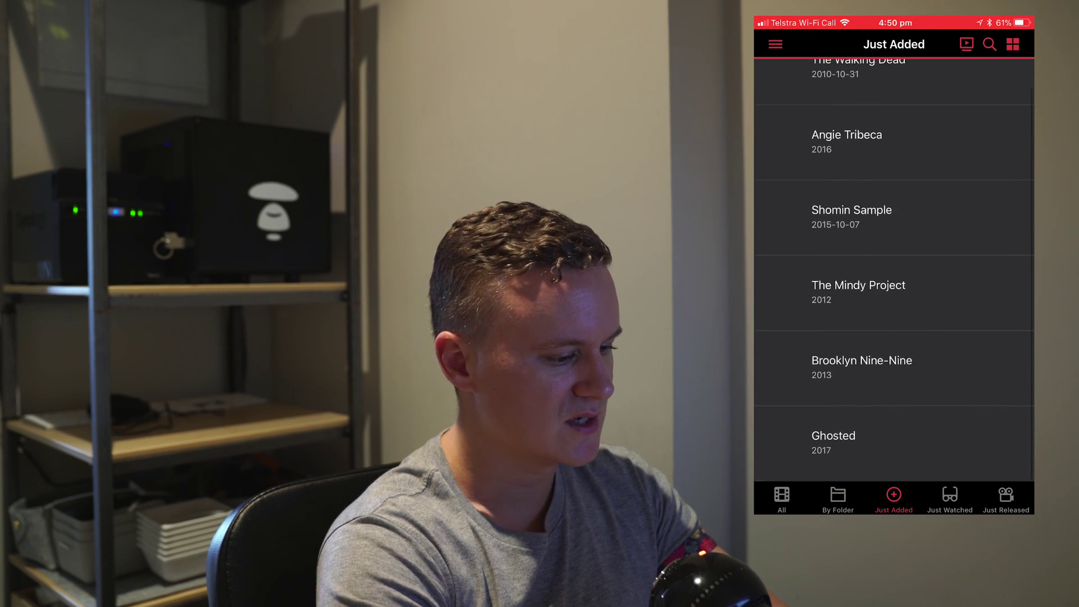
Step: View The Mindy Project and Brooklyn Nine-Nine show details
left_click(854, 292)
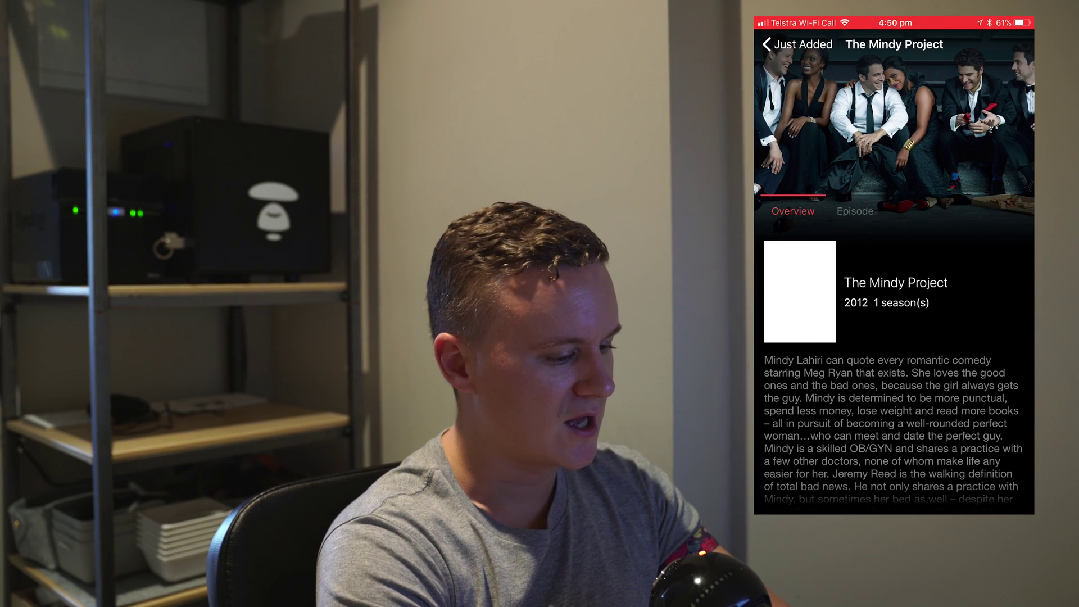
scroll(893, 365, "down", 5)
scroll(894, 366, "up", 8)
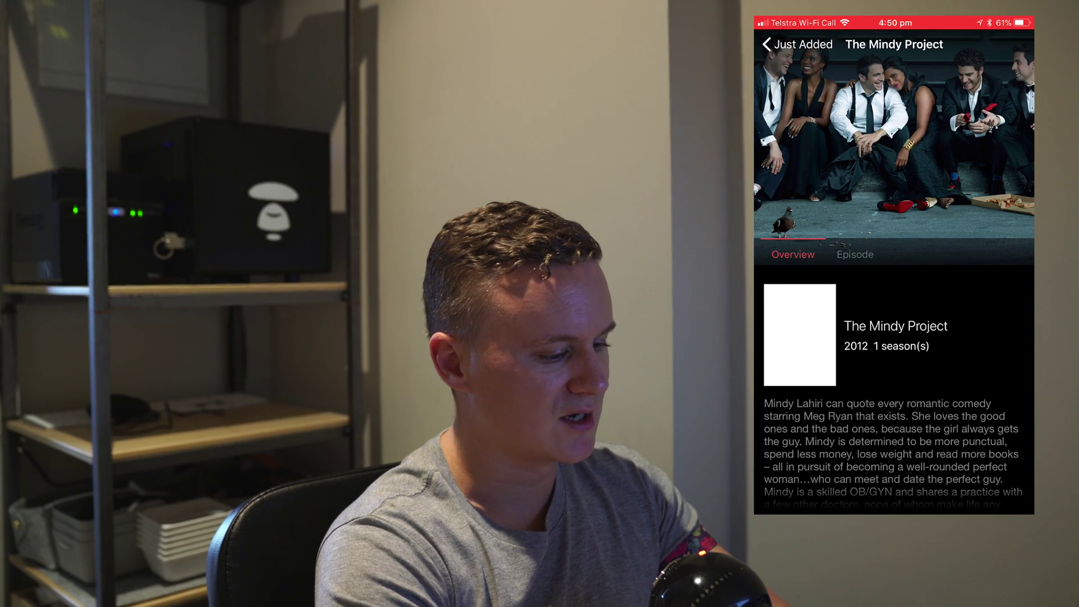
scroll(894, 365, "down", 5)
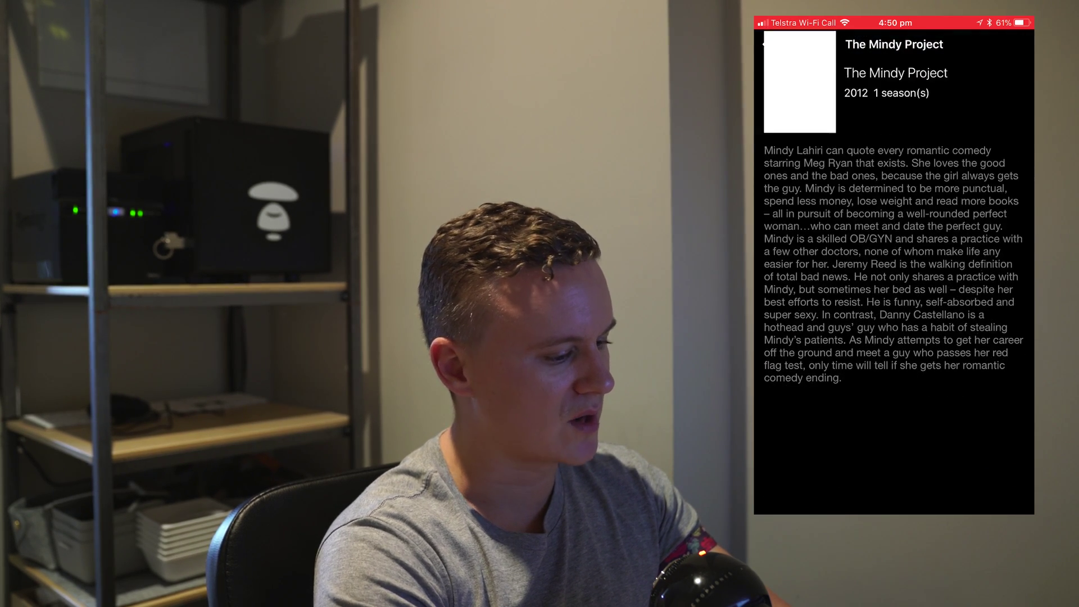
left_click(767, 43)
left_click(862, 367)
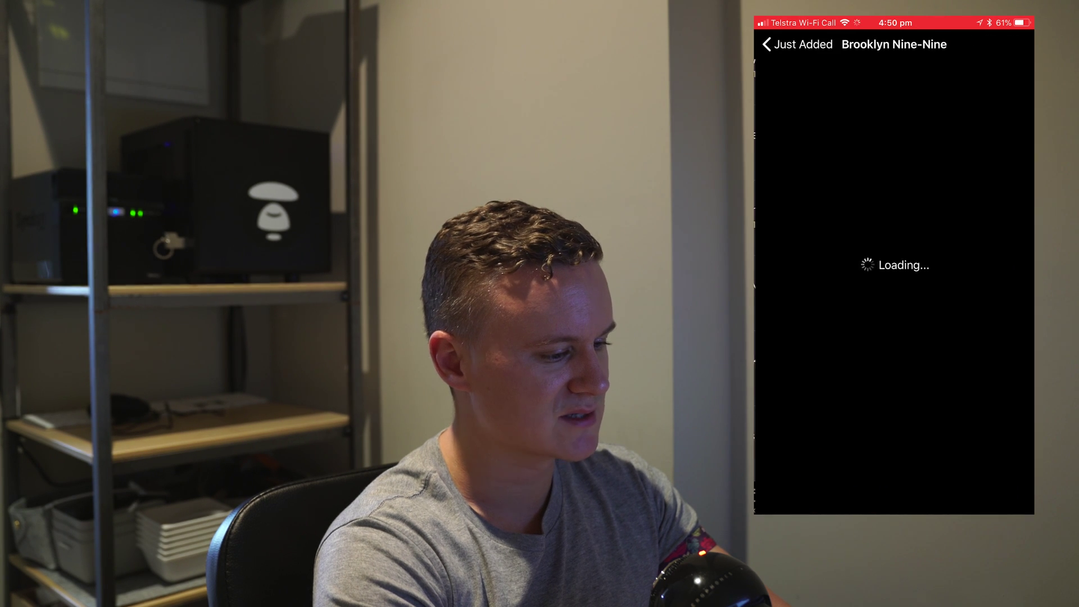
left_click(768, 42)
Step: Refresh Just Added, view the All and By Folder tabs, then return to the home screen
left_click_drag(894, 225, 894, 264)
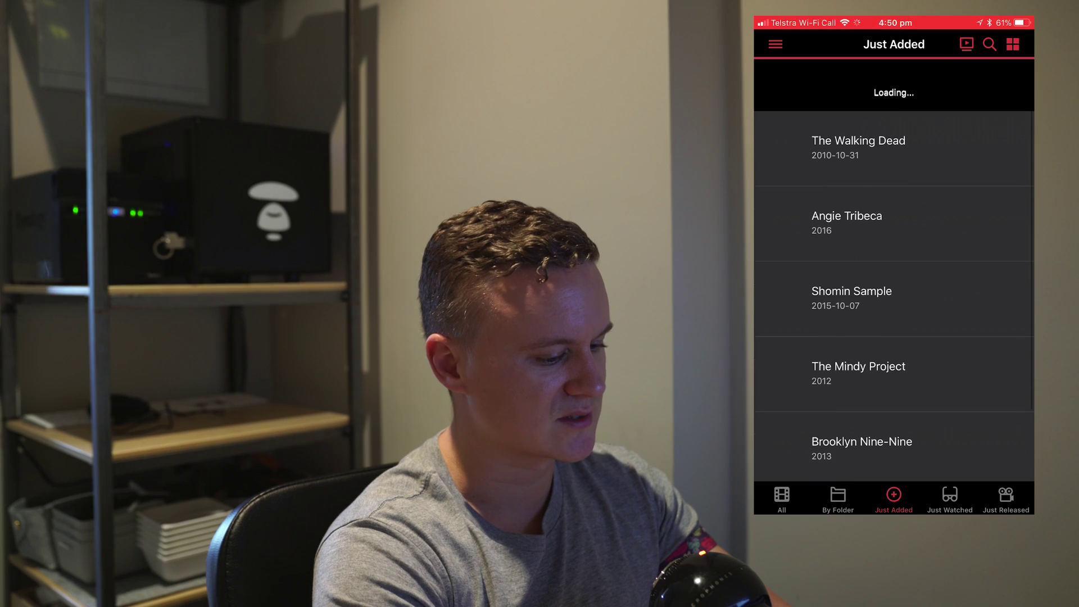
left_click(781, 497)
left_click(838, 498)
left_click(894, 497)
key("super")
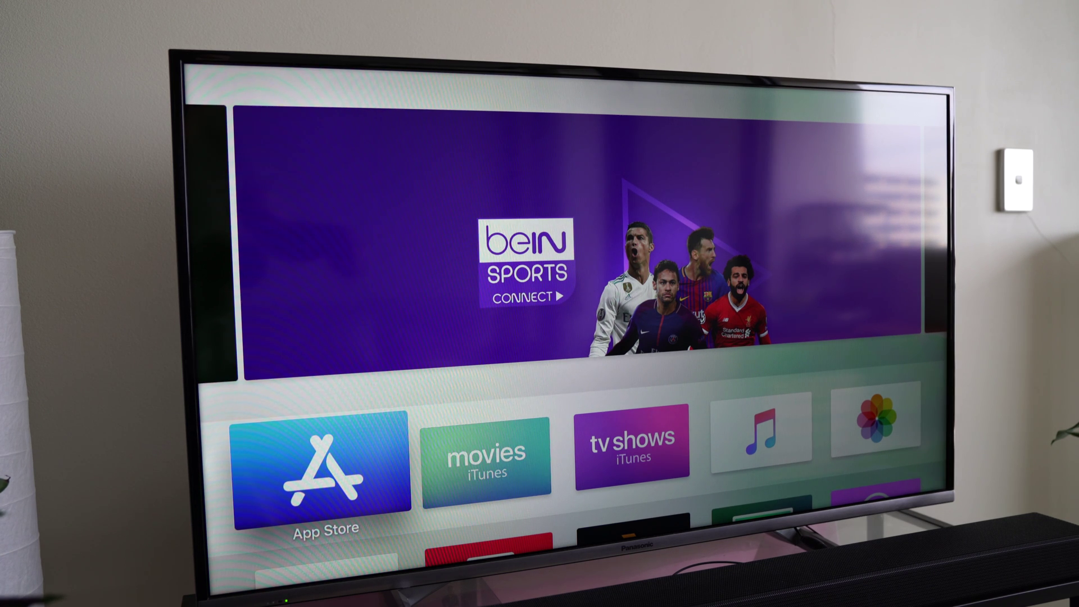
Step: Open the tvOS App Store and bring up the DS video store page
key("Down")
key("Up")
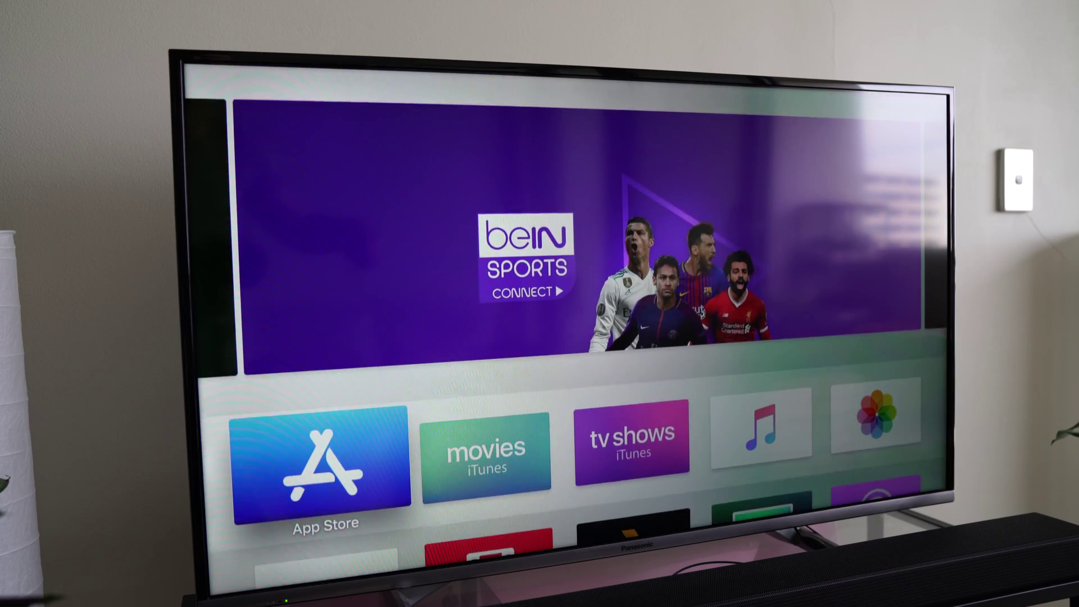
key("Return")
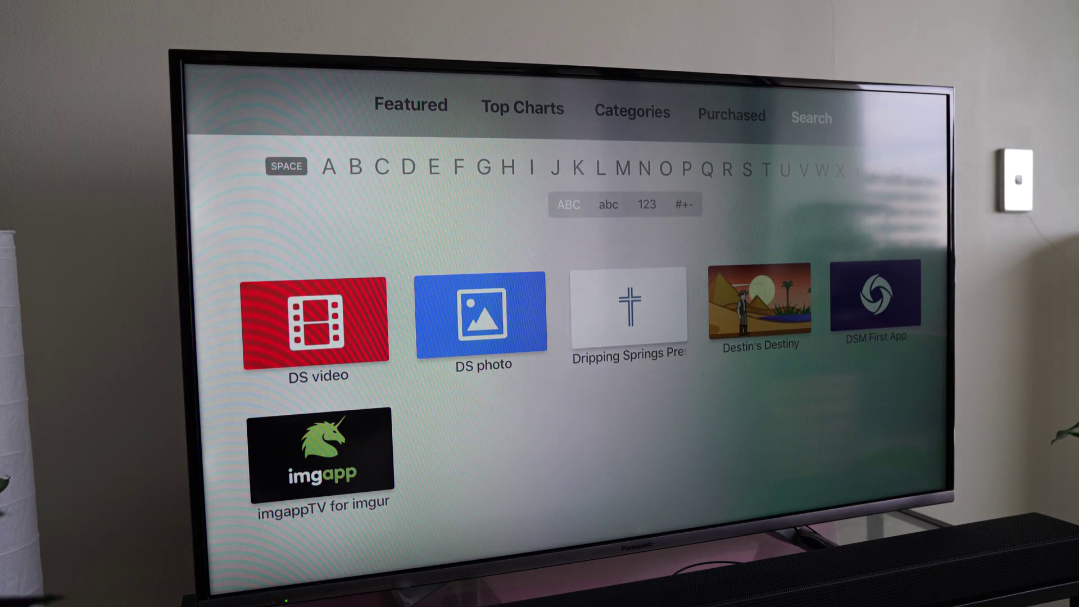
key("Down")
key("Up")
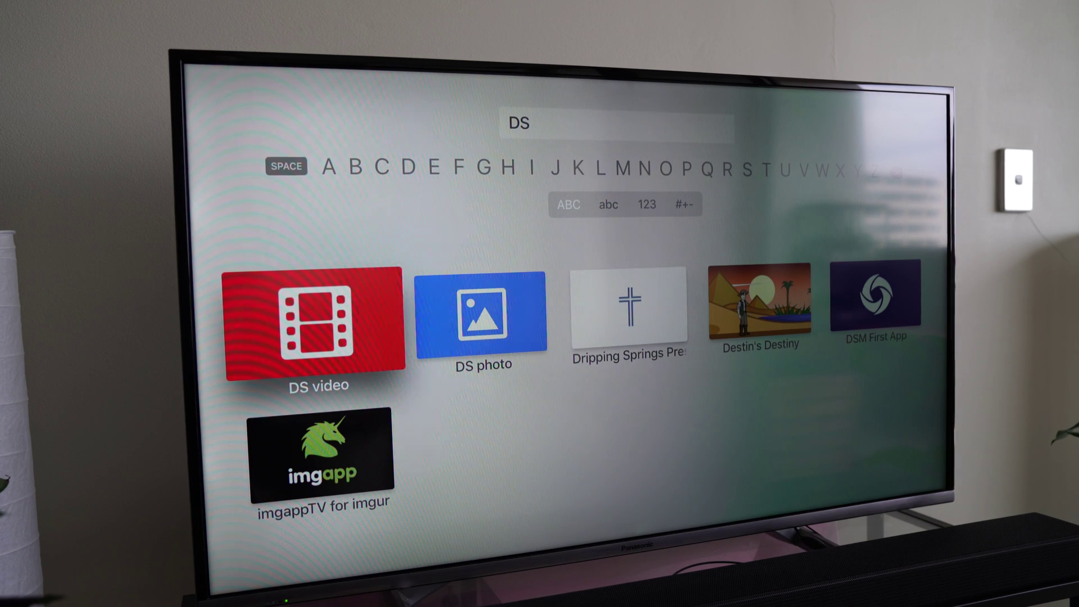
key("Return")
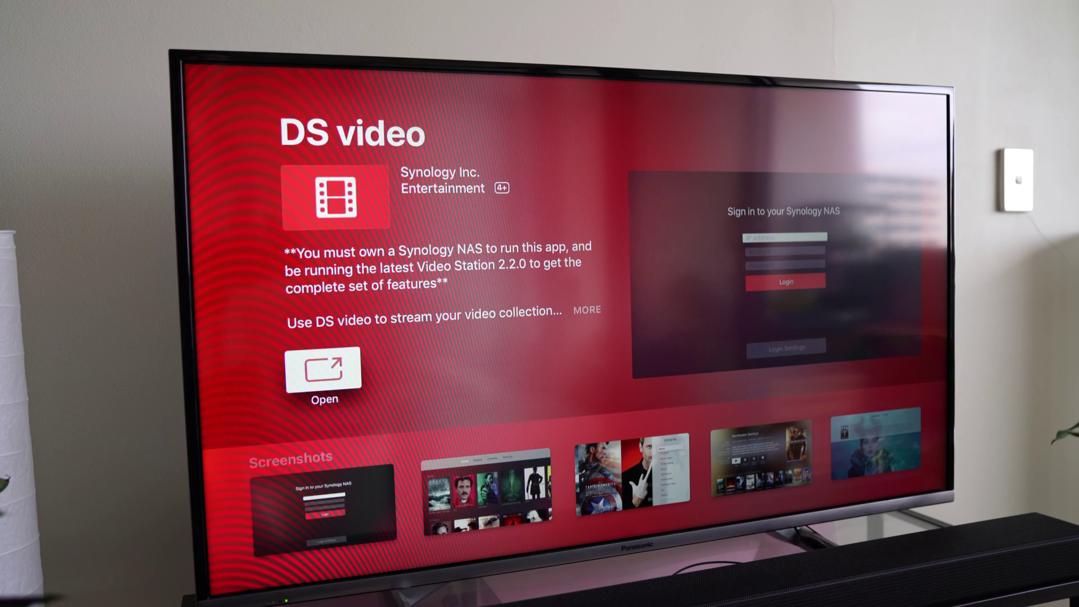
Step: Launch DS video and open the Ghosted Season 1 'Pilot' episode page
key("Return")
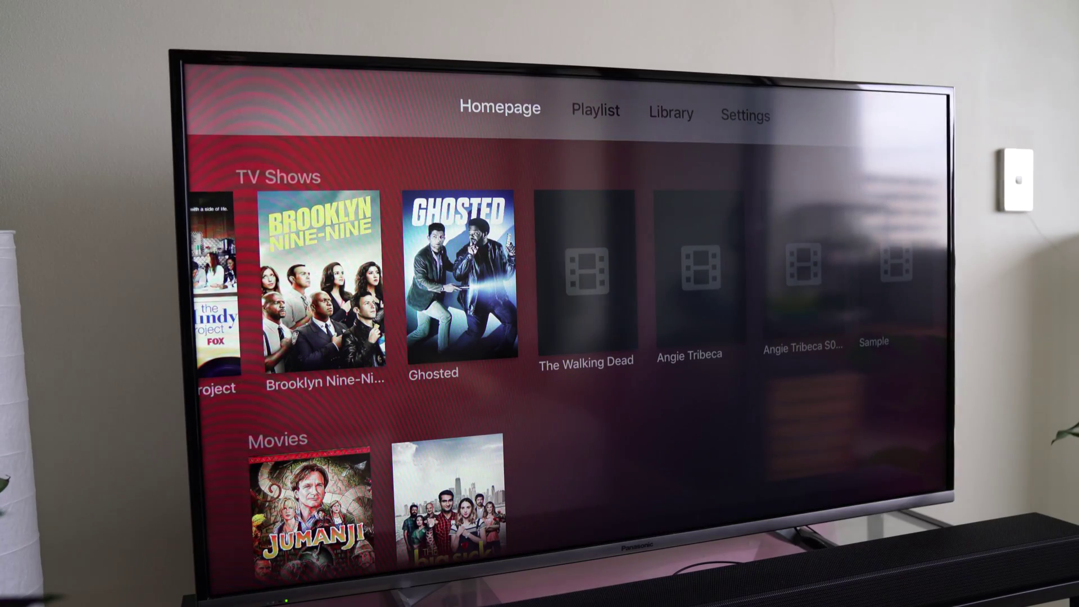
key("Down")
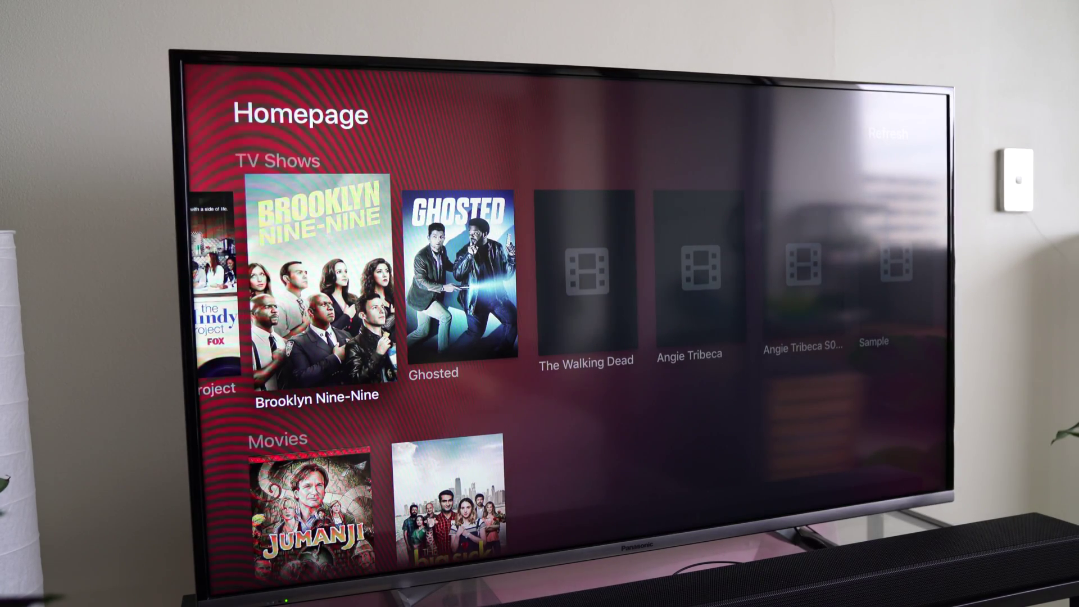
key("Down")
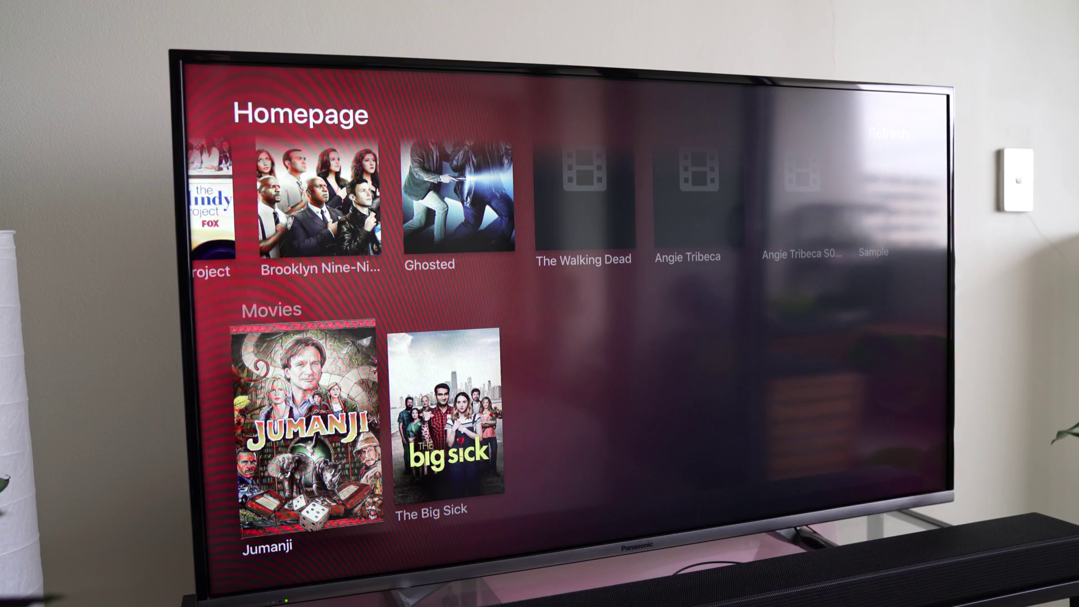
key("Up")
key("Right")
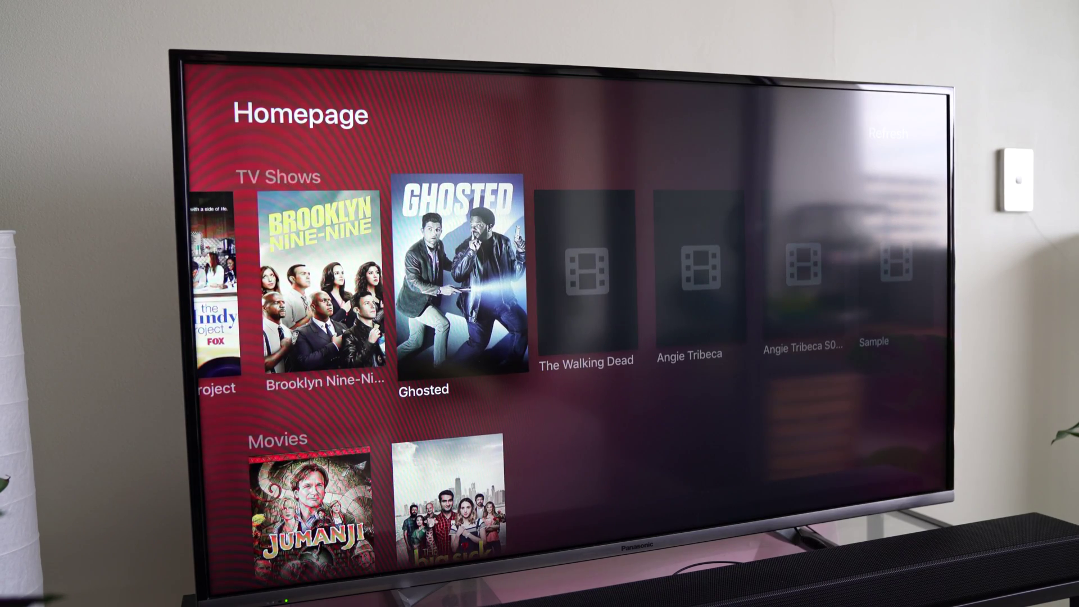
key("Return")
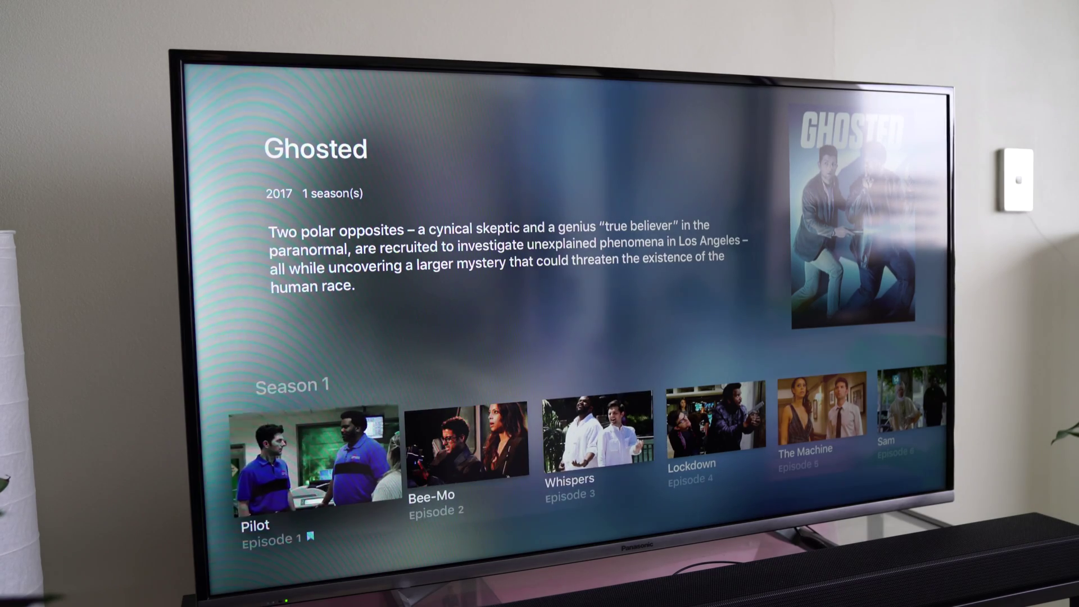
key("Return")
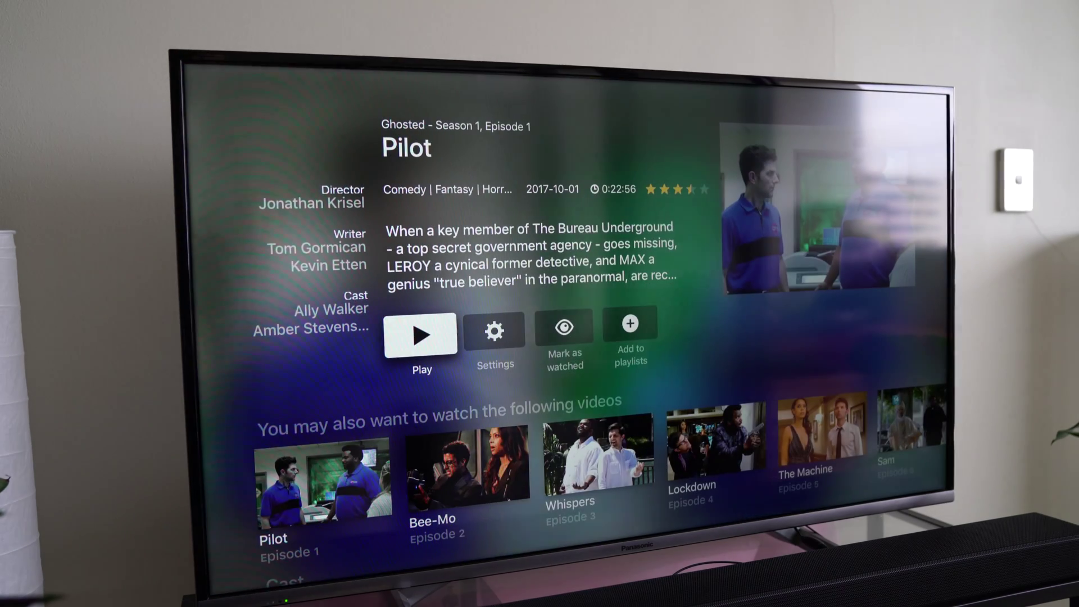